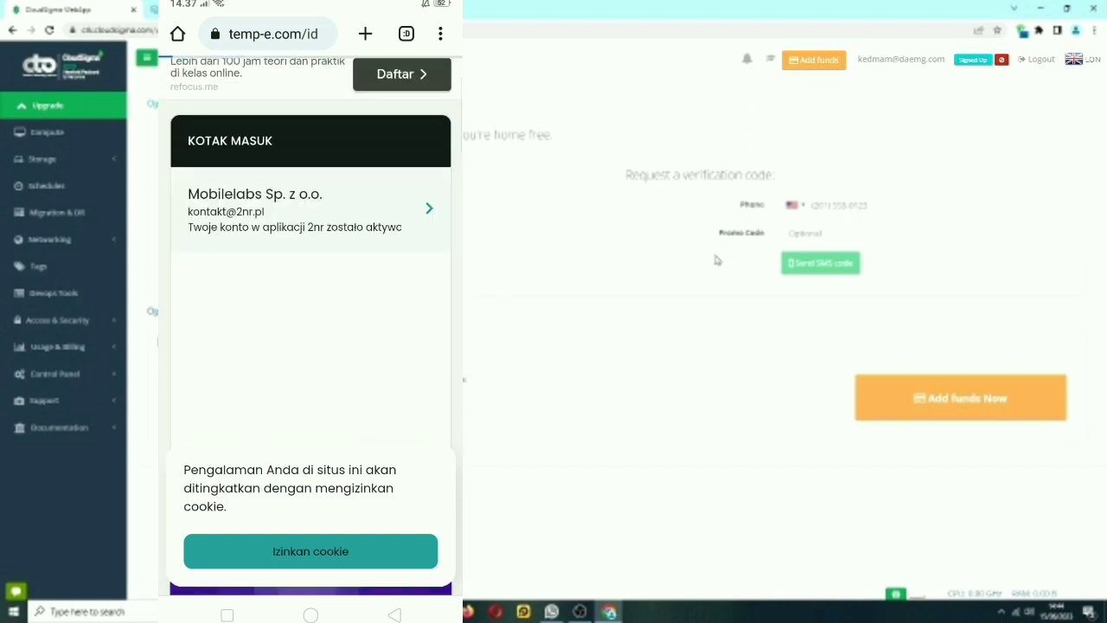
# Step: Open the Mobilelabs email in Temp-Mail and follow its 'Kliknij aby aktywować konto' activation link
pyautogui.click(294, 208)
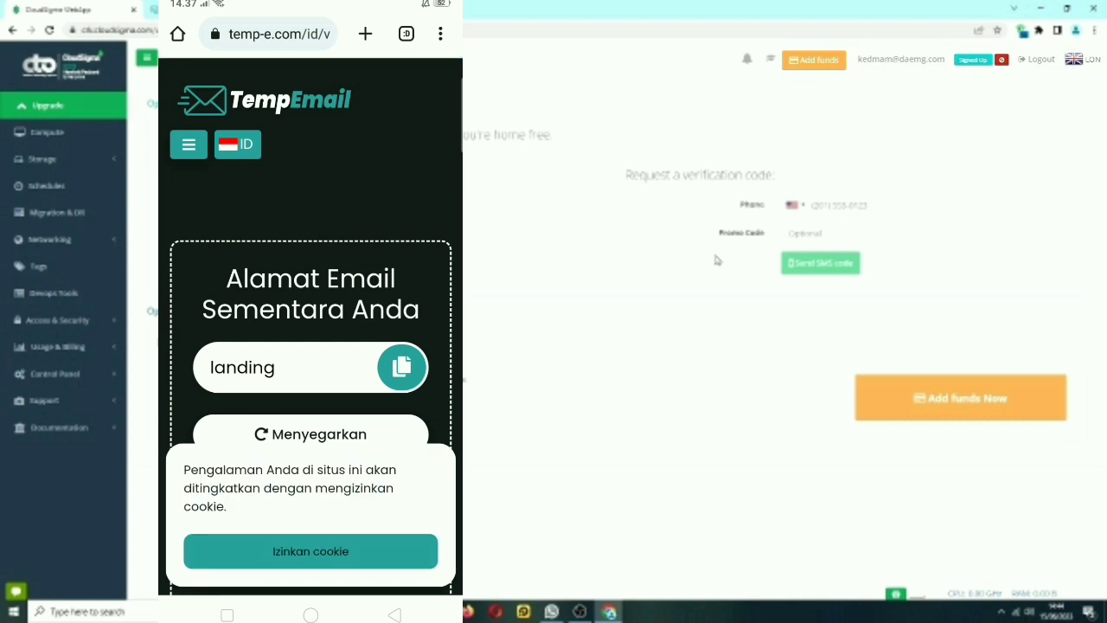
pyautogui.scroll(-8, 311, 346)
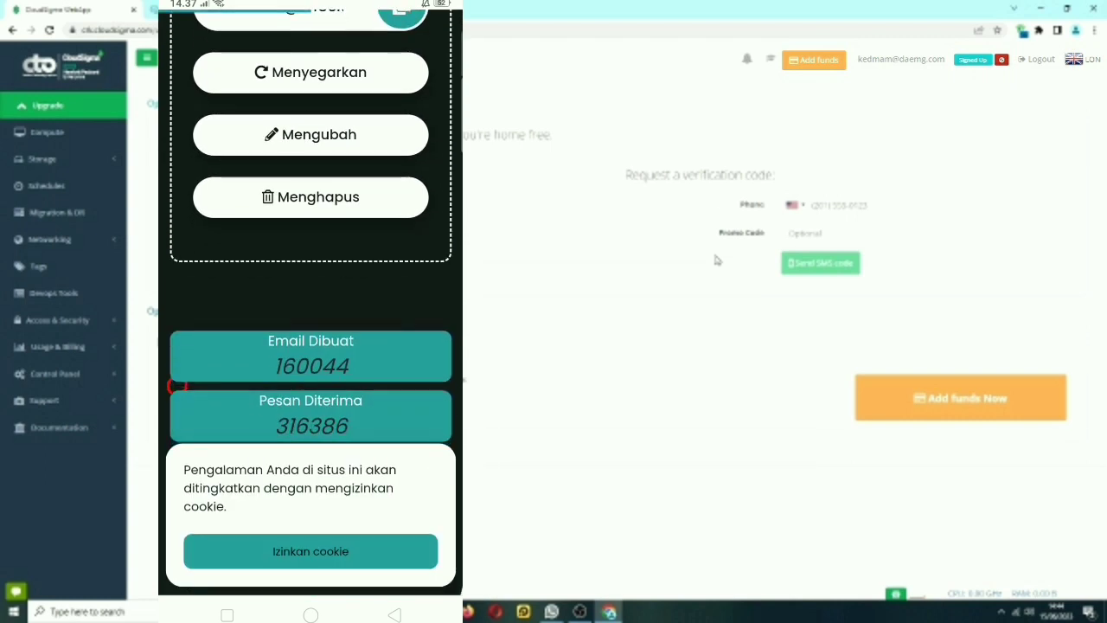
pyautogui.scroll(-8, 311, 347)
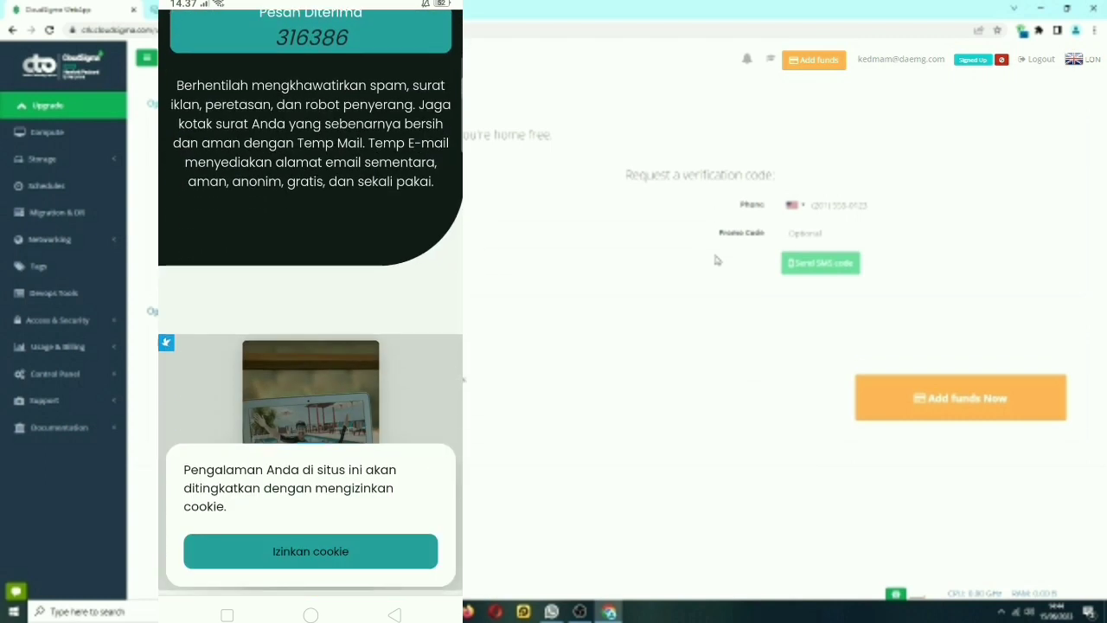
pyautogui.scroll(-10, 311, 347)
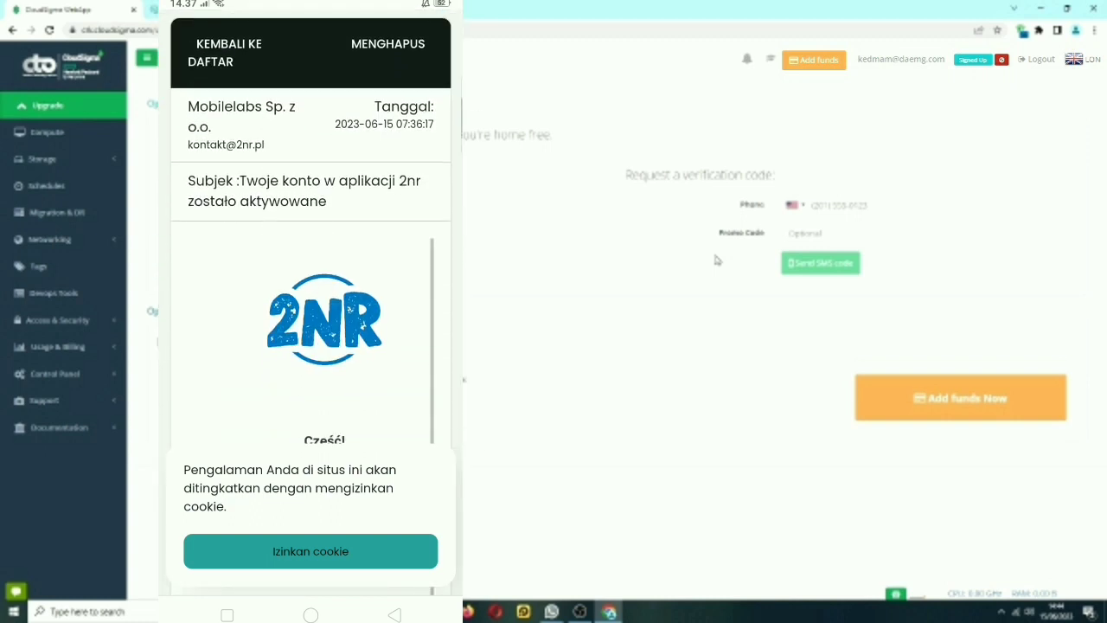
pyautogui.scroll(-3, 311, 346)
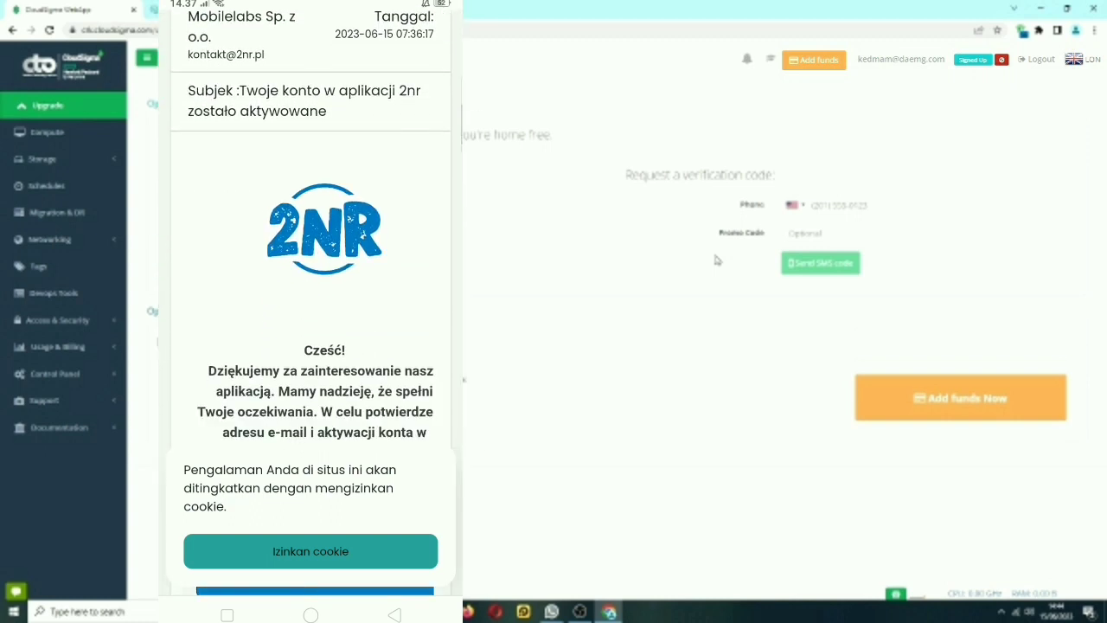
pyautogui.scroll(-10, 310, 346)
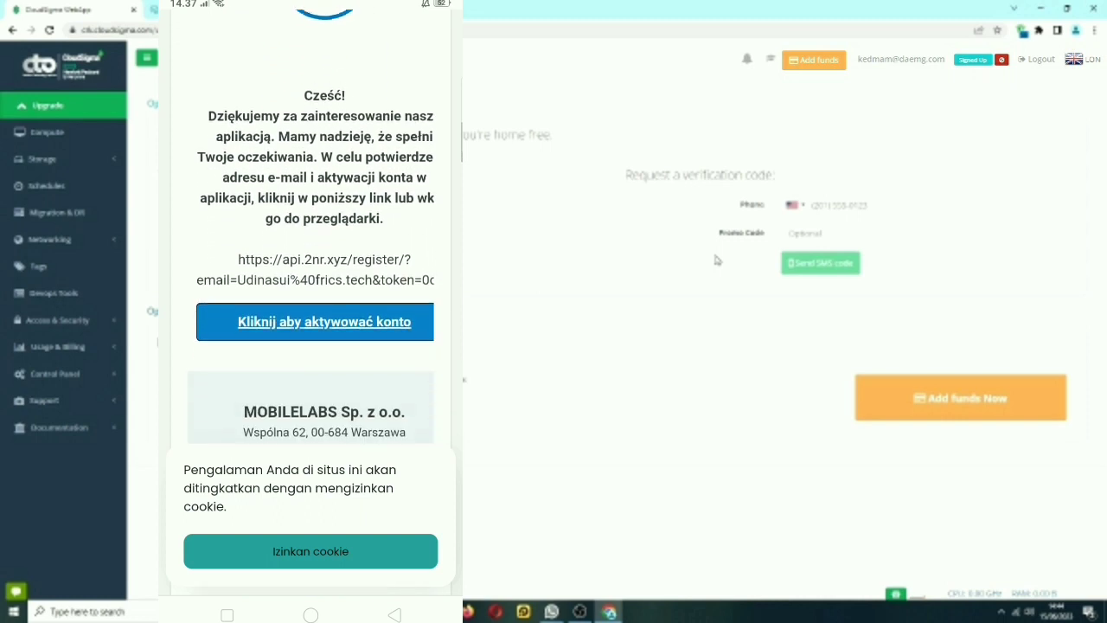
pyautogui.click(324, 321)
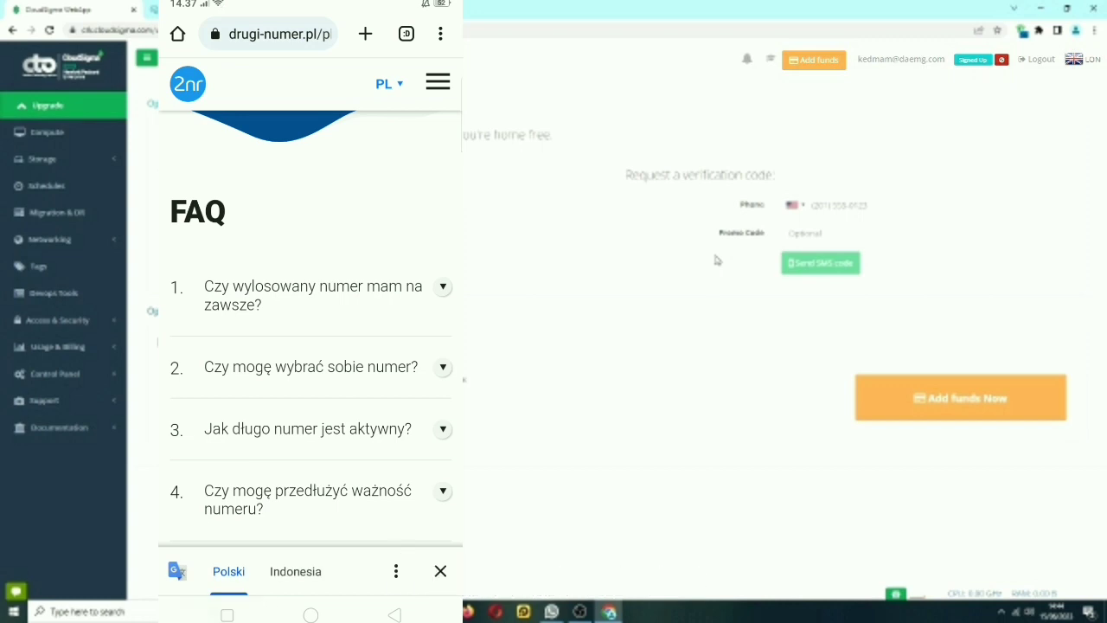
# Step: Return to the 2nr app and paste the account e-mail into its Log in form
pyautogui.click(227, 615)
pyautogui.click(320, 259)
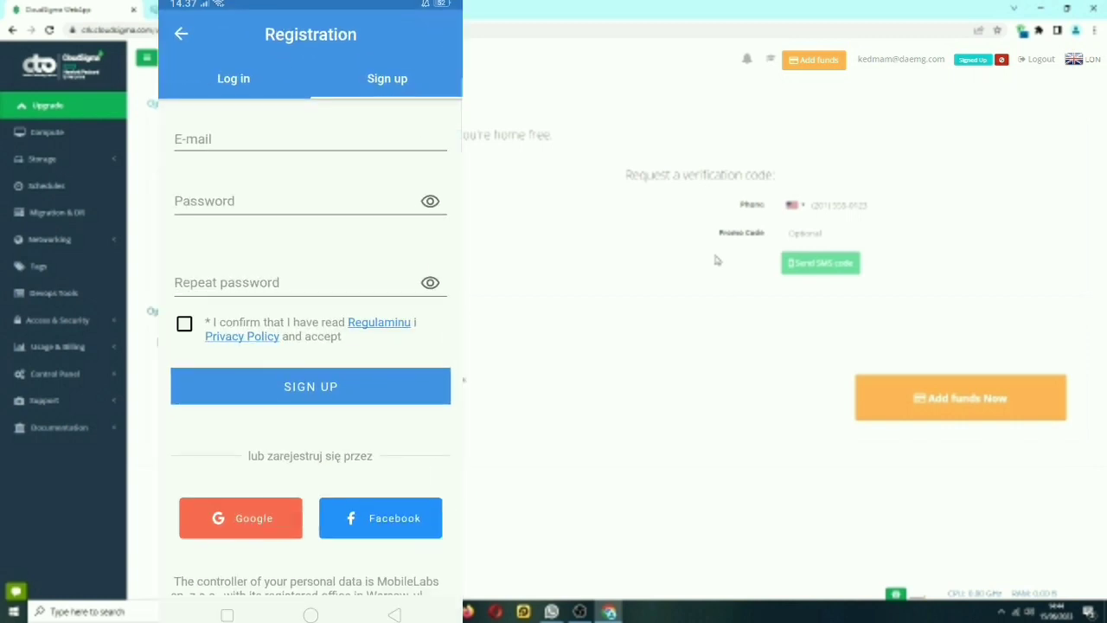
pyautogui.click(234, 78)
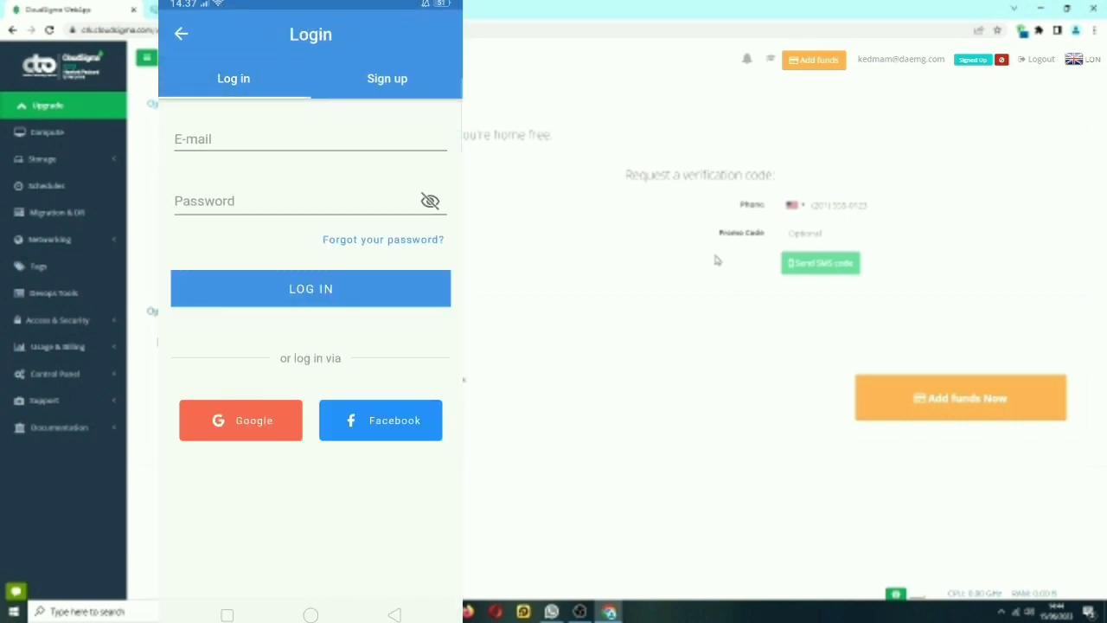
pyautogui.click(311, 139)
pyautogui.click(177, 141)
pyautogui.click(220, 109)
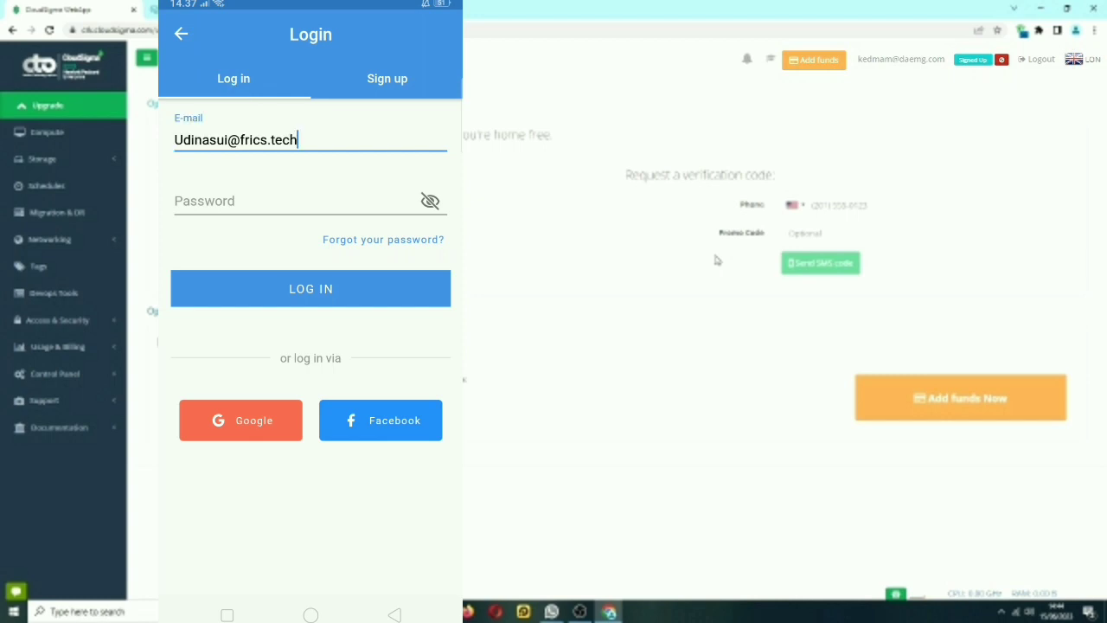
# Step: Enter the account password, check it, and log in to 2nr
pyautogui.click(294, 200)
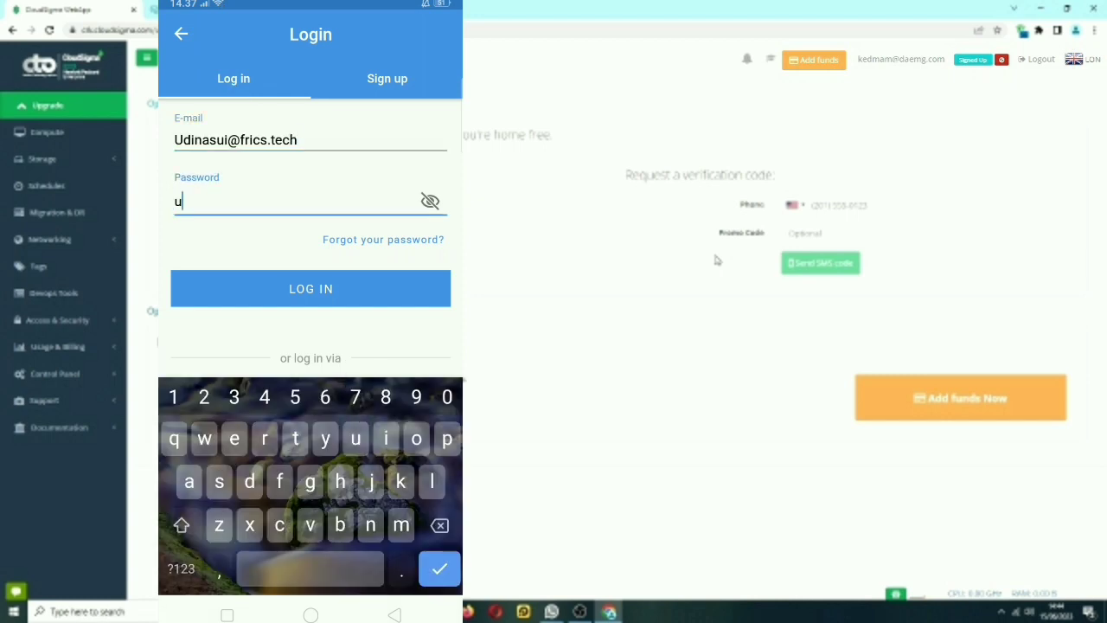
pyautogui.press('BackSpace')
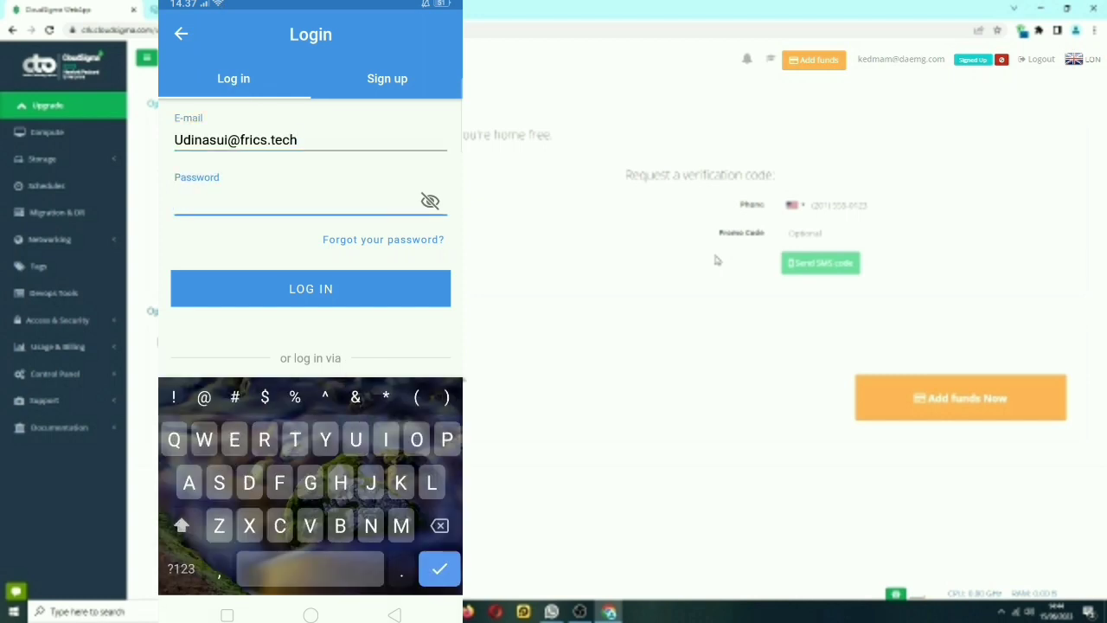
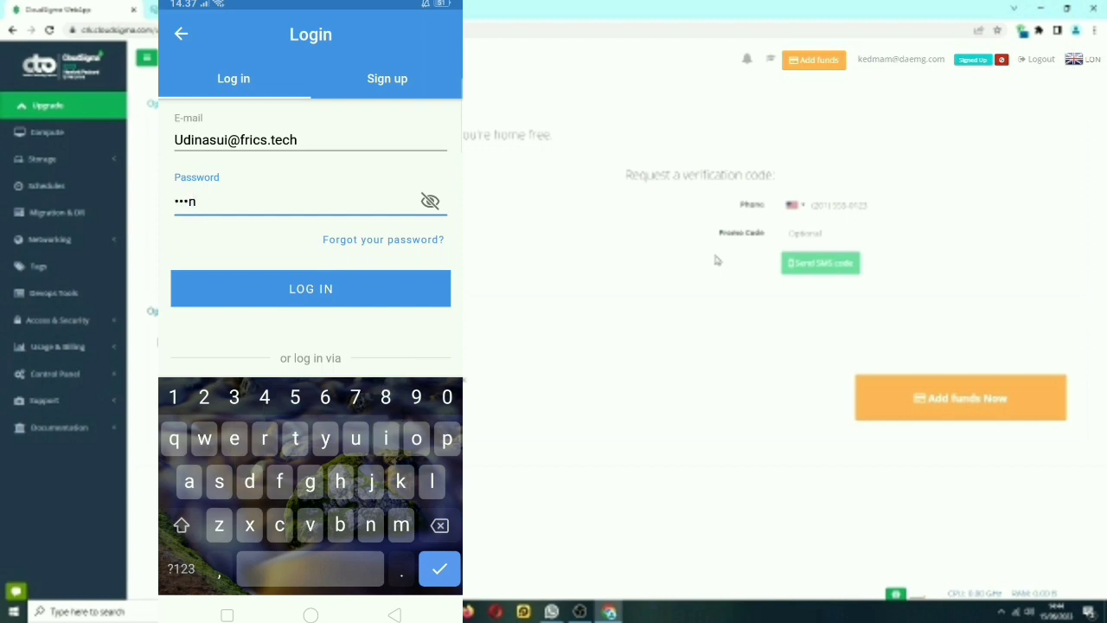
pyautogui.click(430, 200)
pyautogui.click(311, 288)
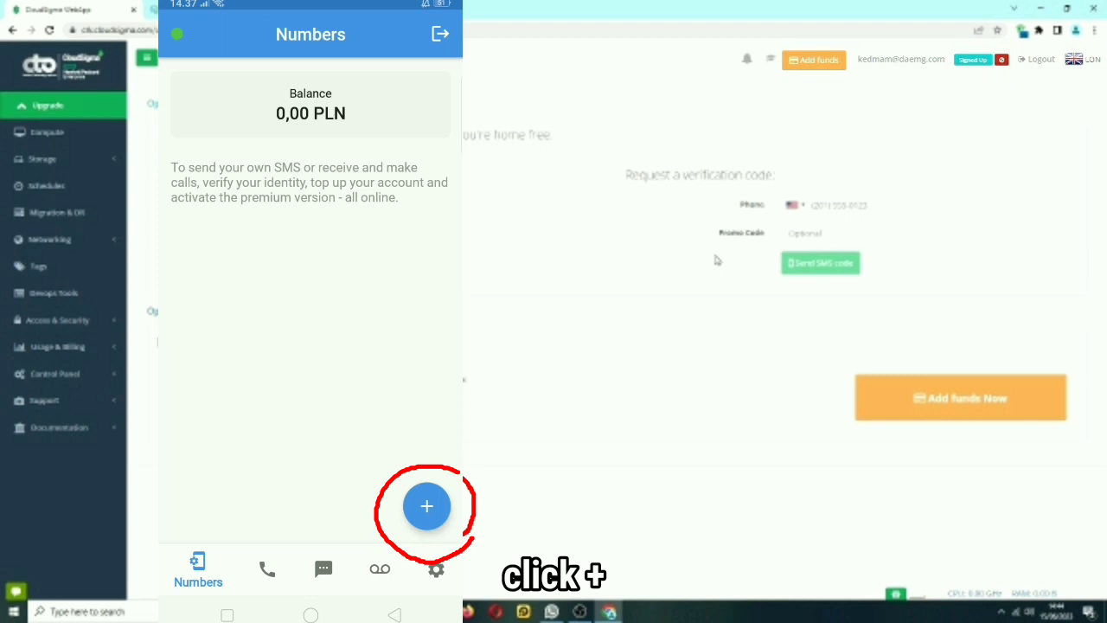
# Step: Add a new number named '1 cloudsigma', agreeing to the marketing and transfer-waiver consents
pyautogui.click(426, 506)
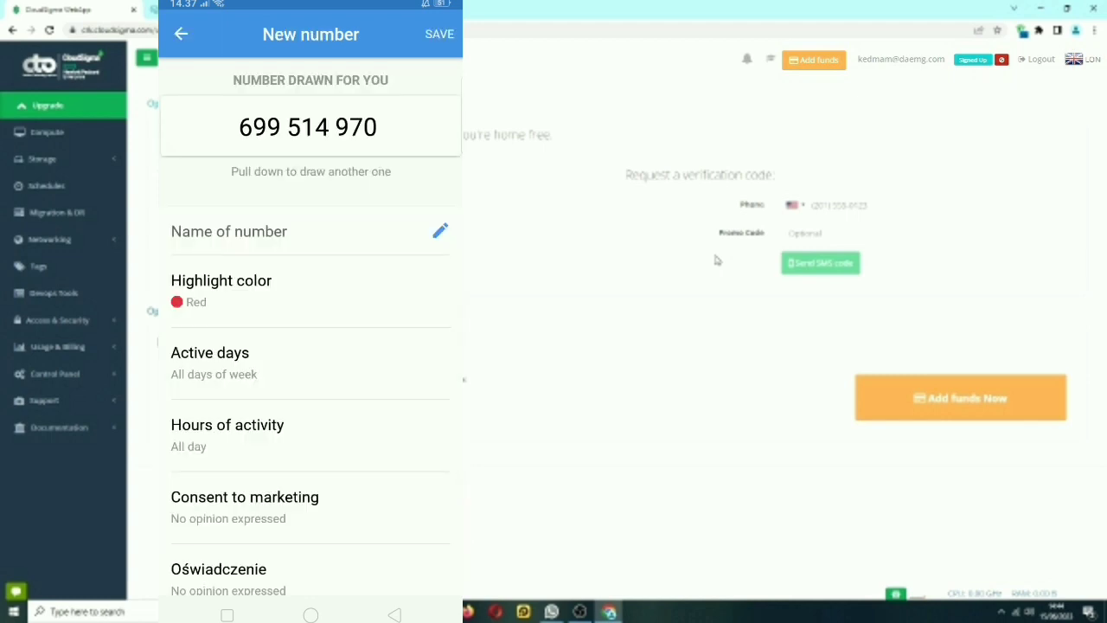
pyautogui.click(229, 231)
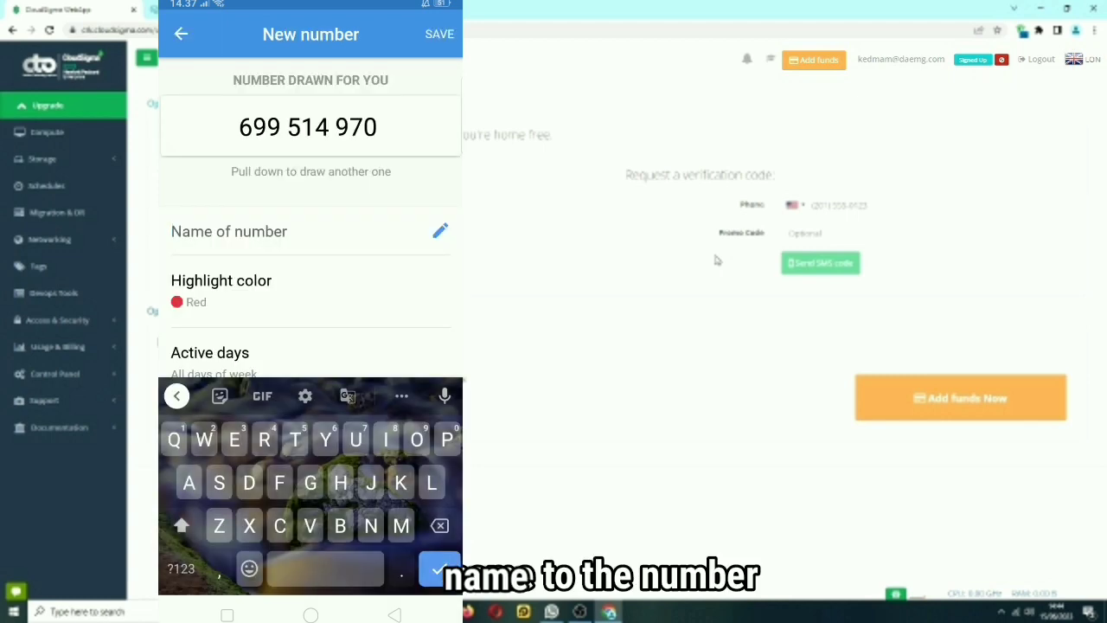
pyautogui.write('1')
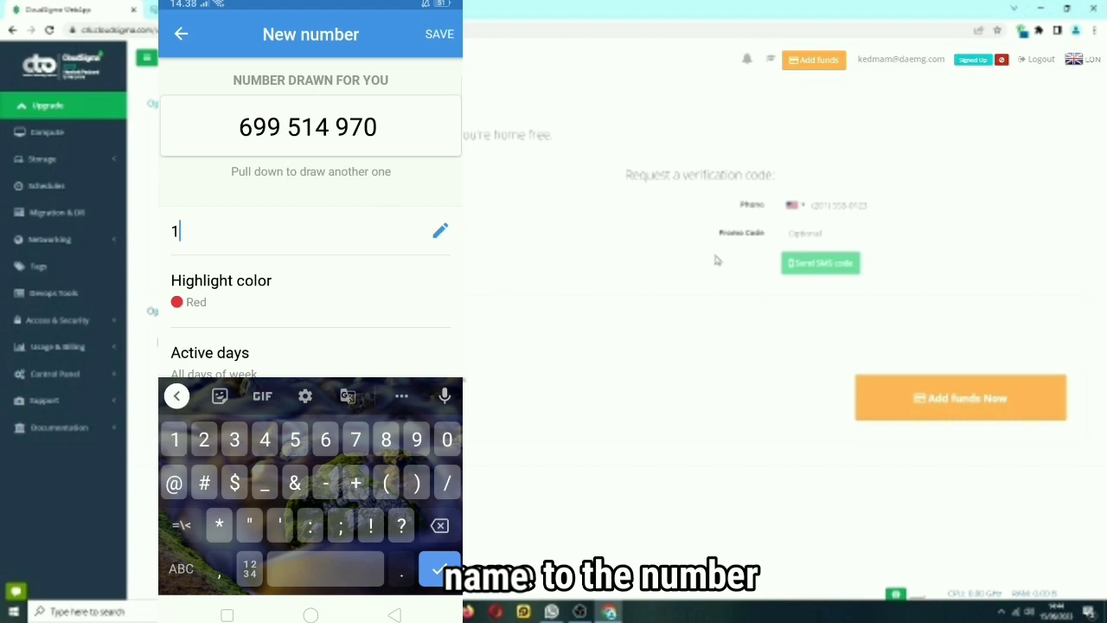
pyautogui.write(' clou')
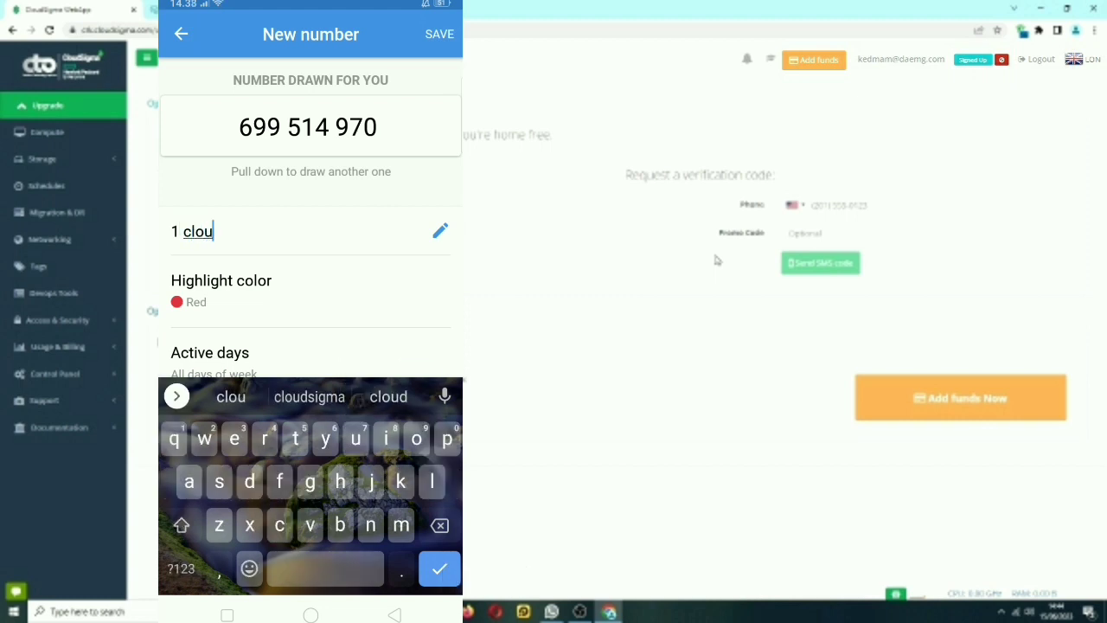
pyautogui.write('dsigma')
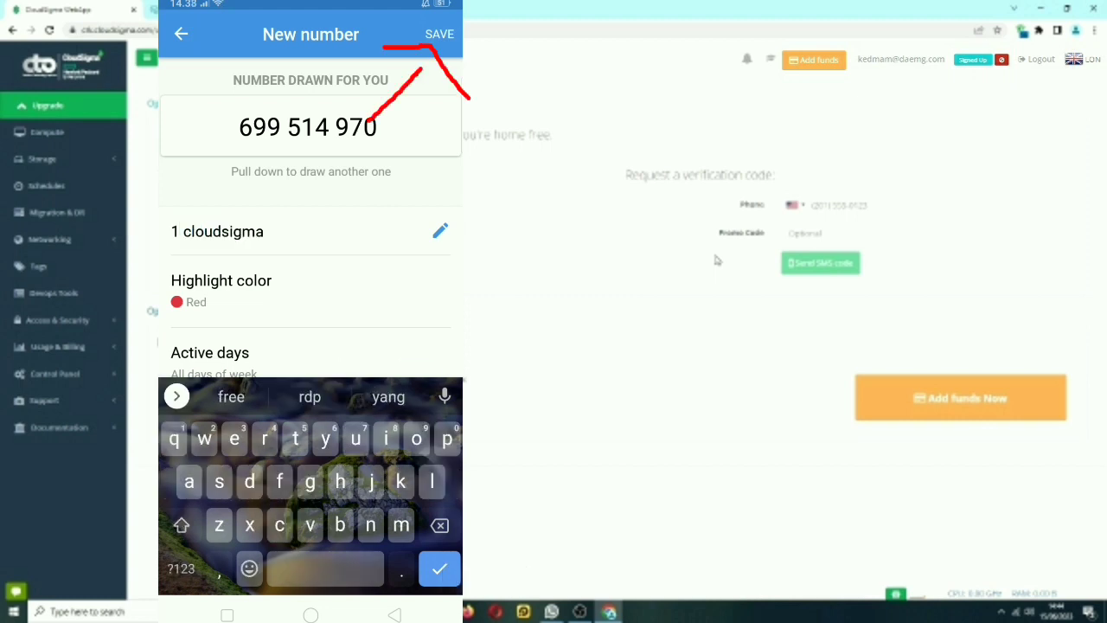
pyautogui.click(439, 34)
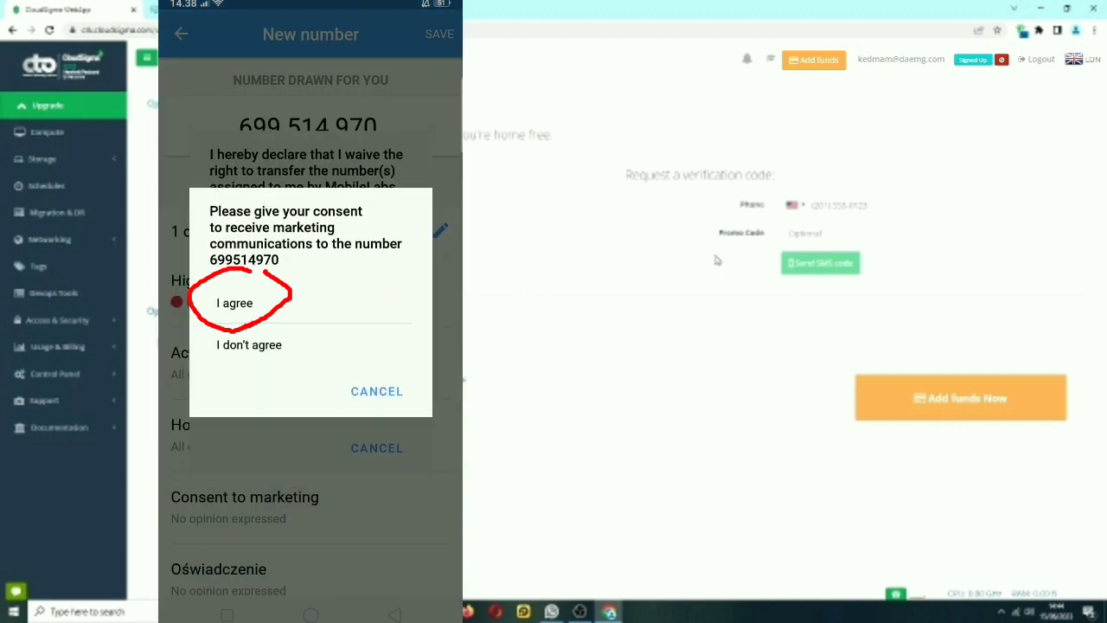
pyautogui.click(234, 303)
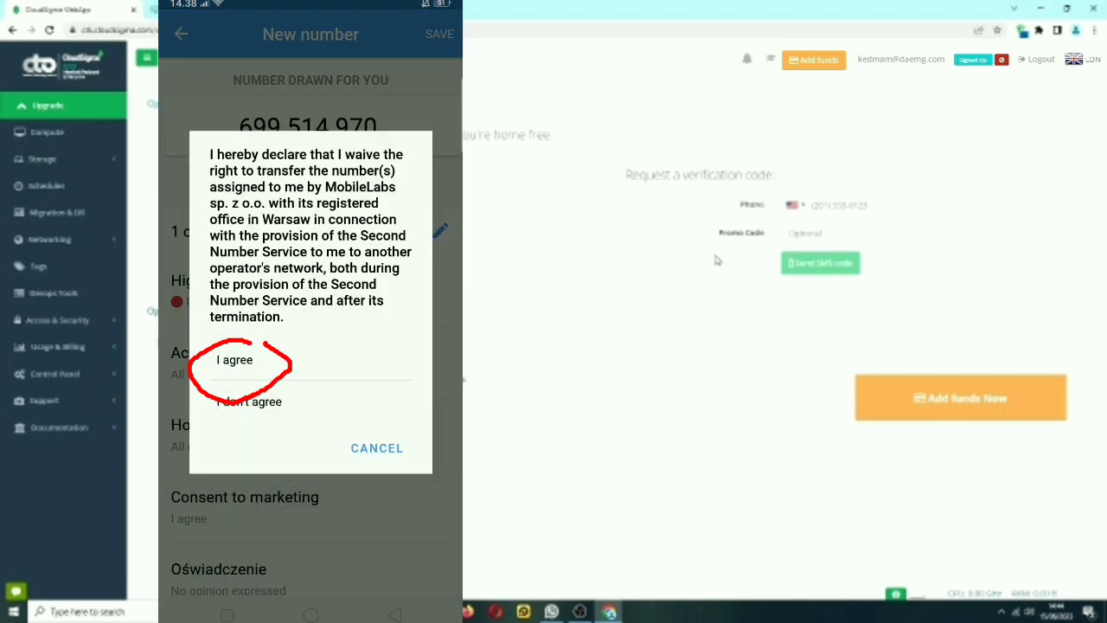
pyautogui.click(235, 359)
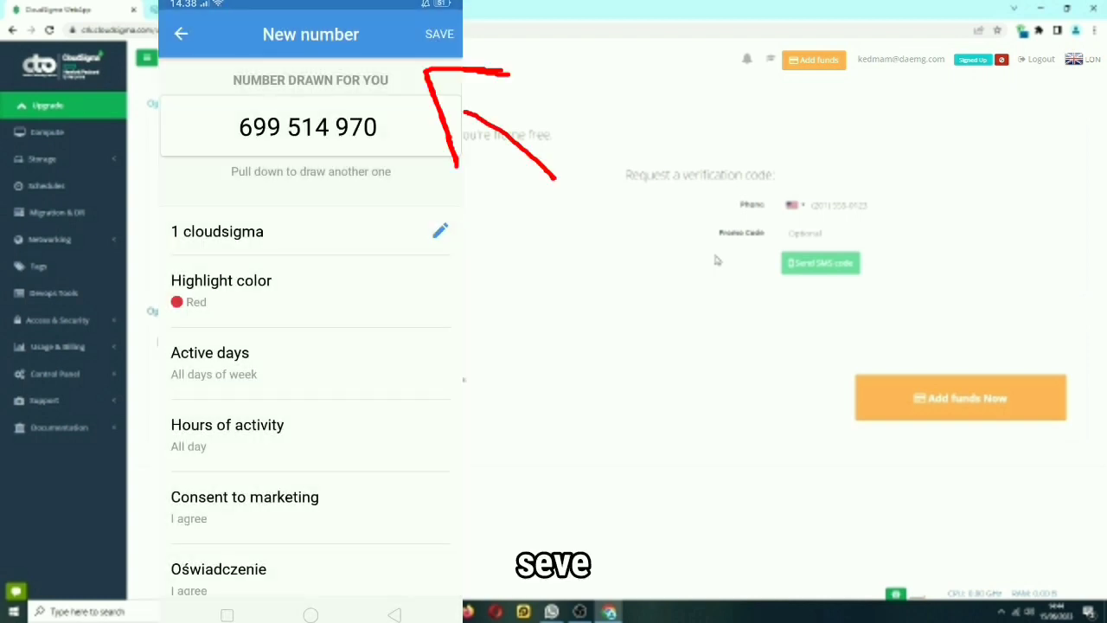
pyautogui.click(440, 33)
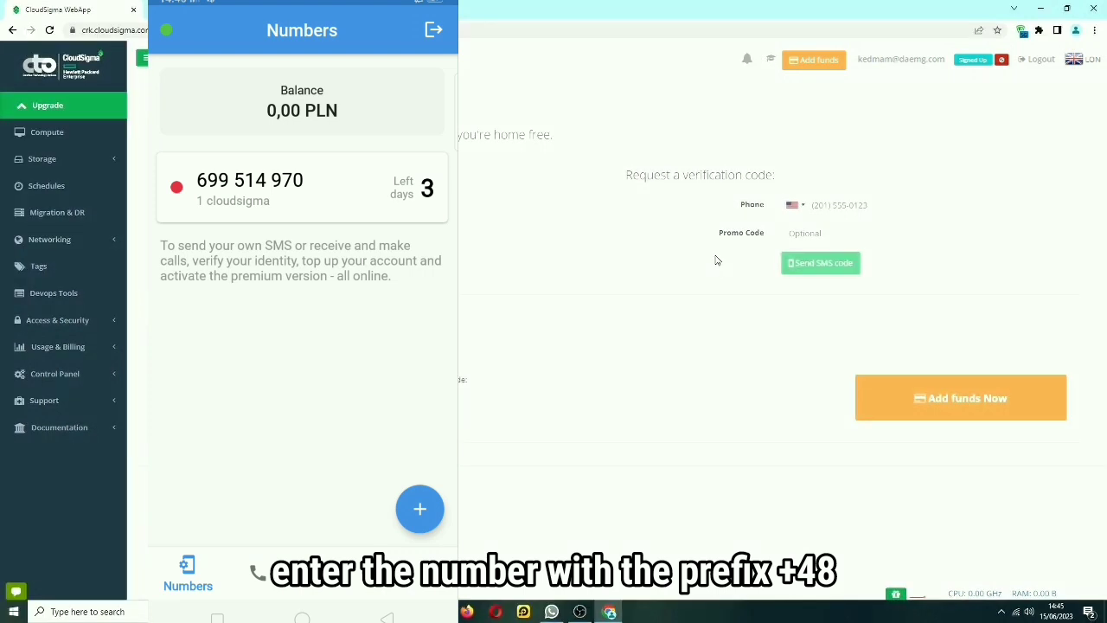
# Step: Enter the new 2nr number with the +48 prefix and request the SMS verification code
pyautogui.click(844, 205)
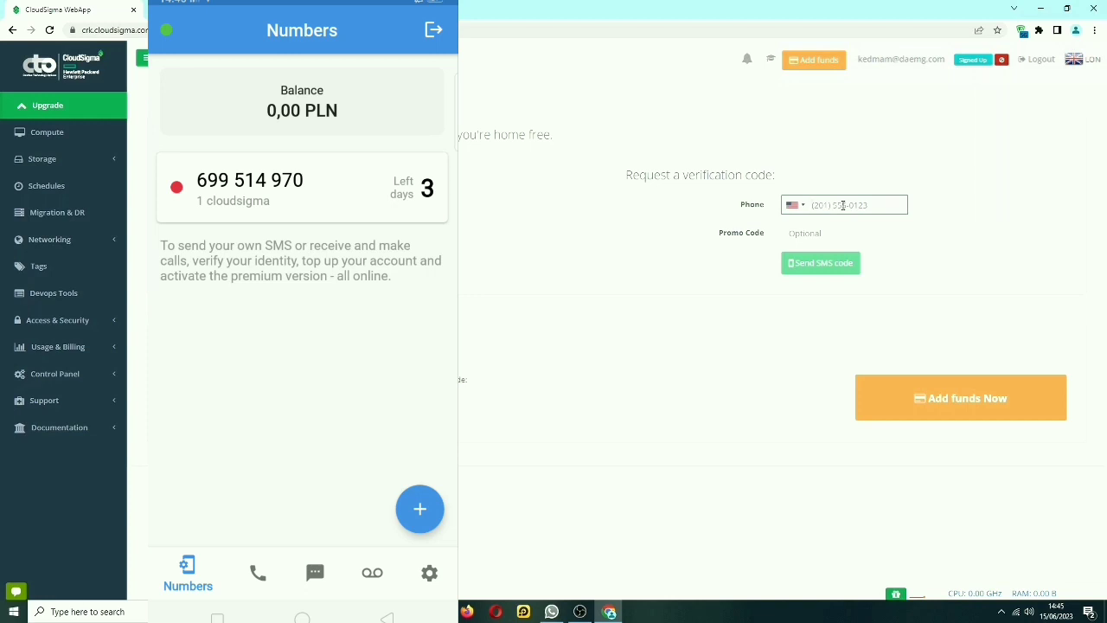
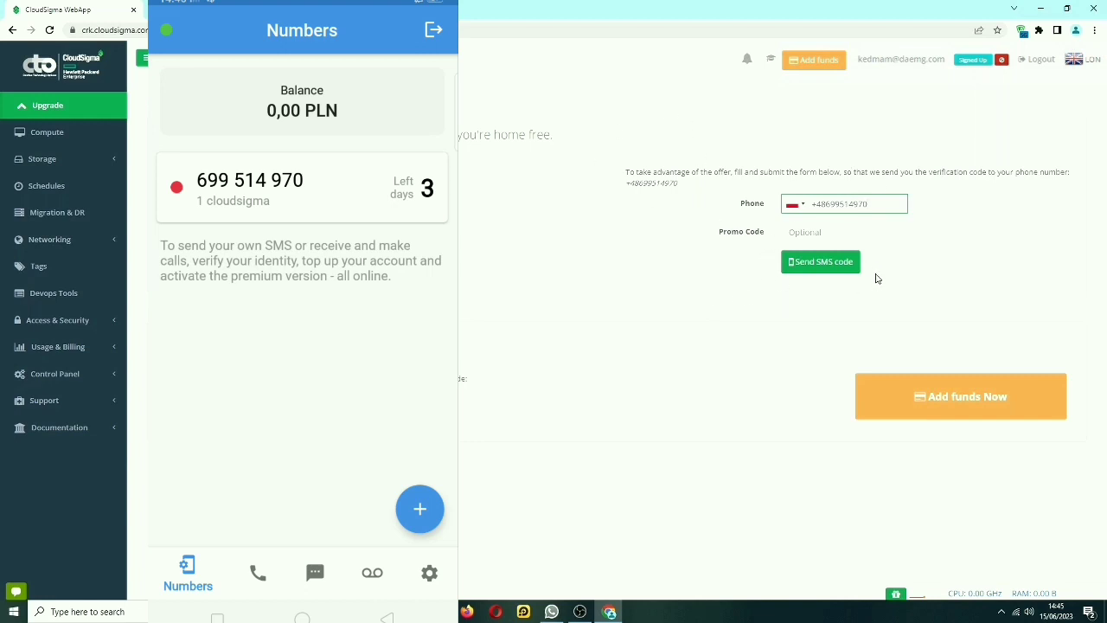
pyautogui.click(824, 261)
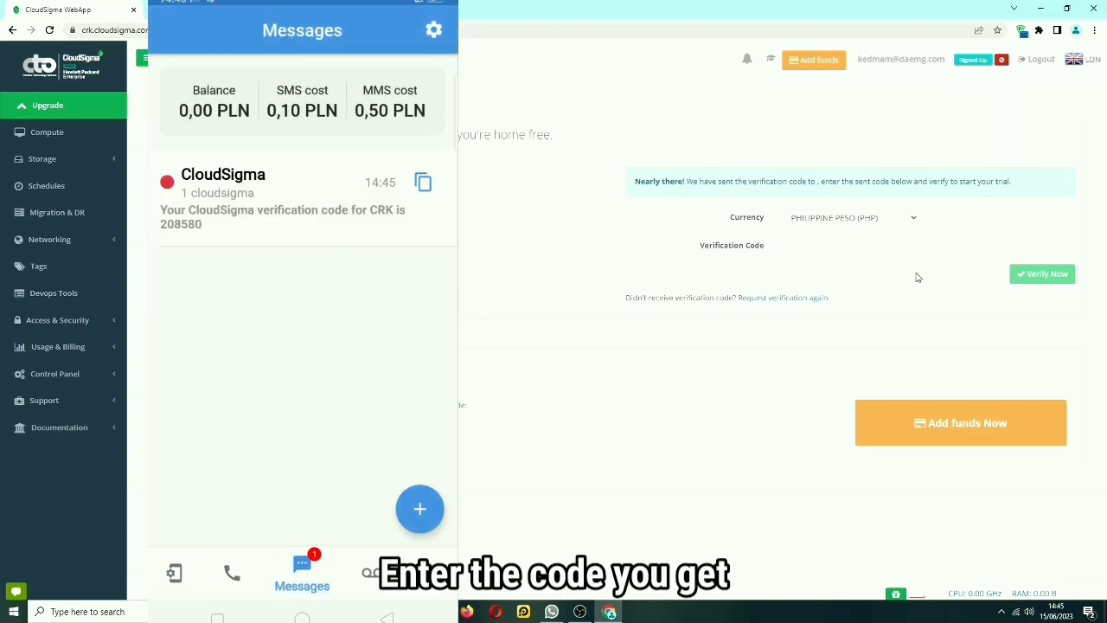
# Step: Enter the six-digit code received by SMS and submit it with Verify Now
pyautogui.click(814, 252)
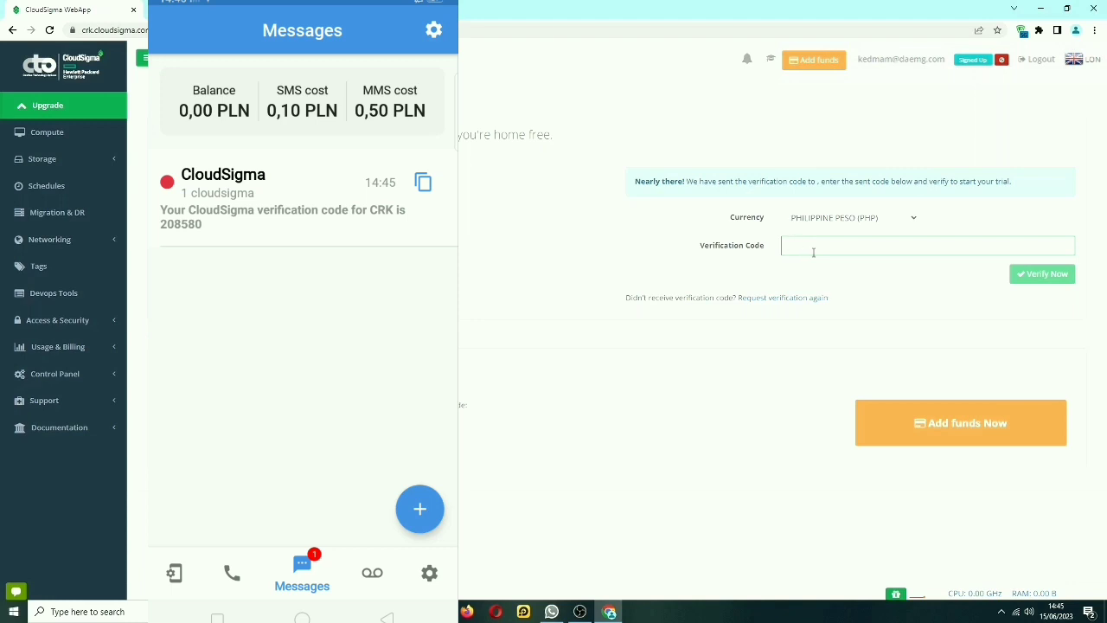
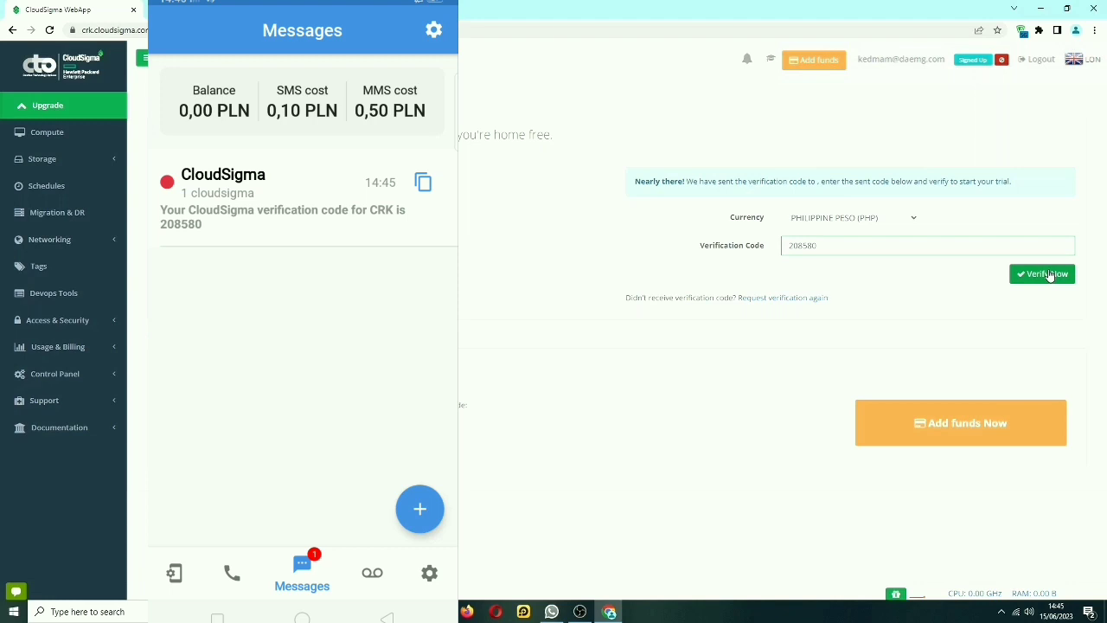
pyautogui.click(1050, 275)
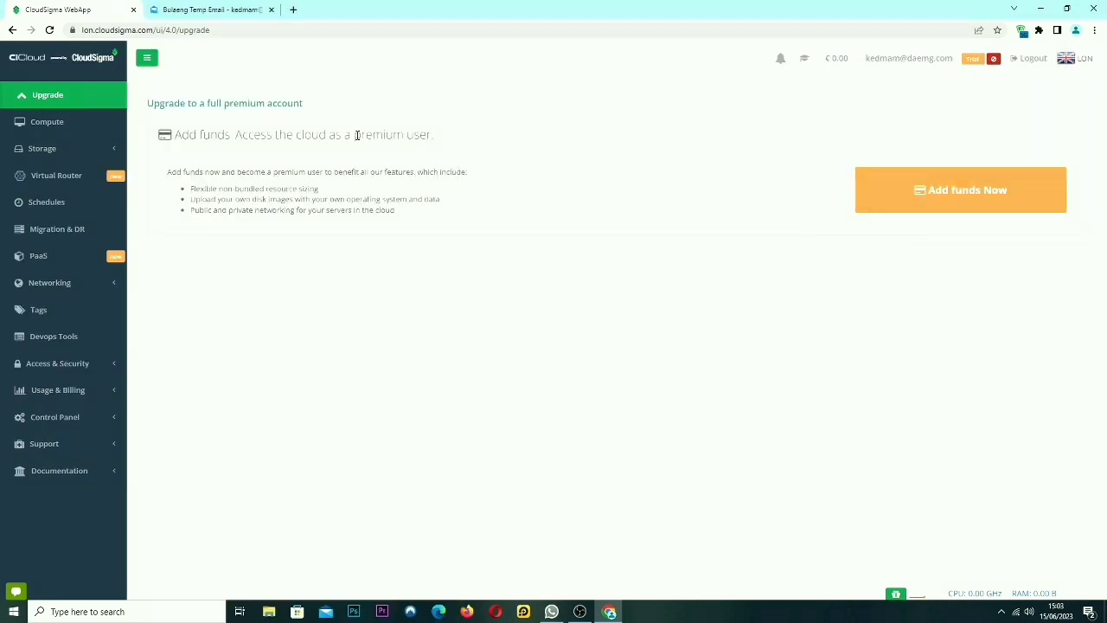
# Step: Go to Compute and start creating a new server
pyautogui.moveTo(355, 135); pyautogui.dragTo(404, 136)
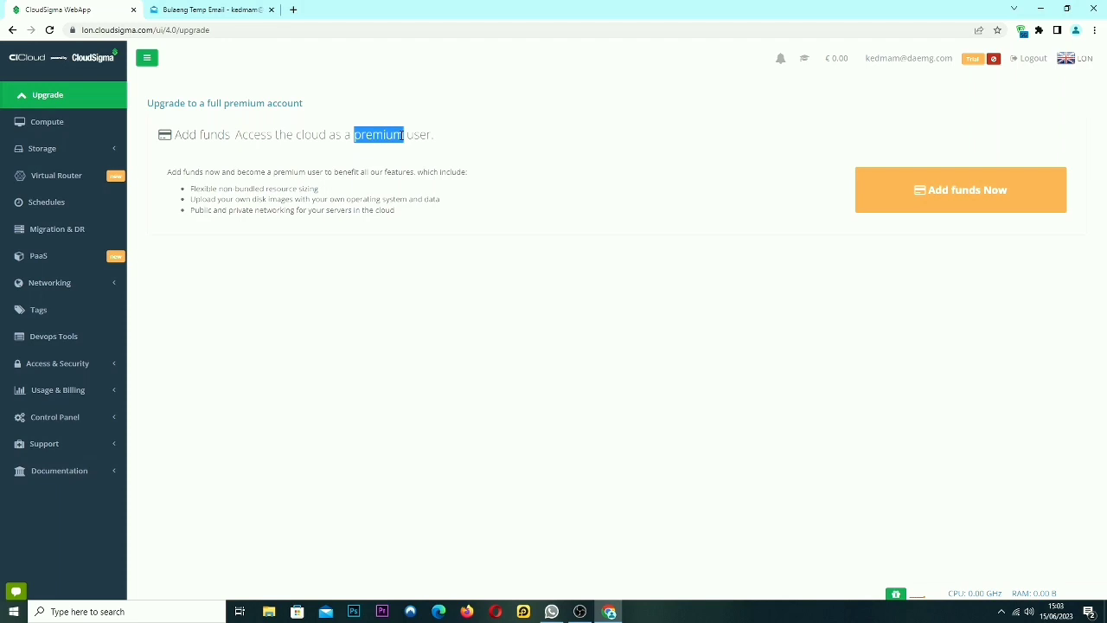
pyautogui.click(393, 136)
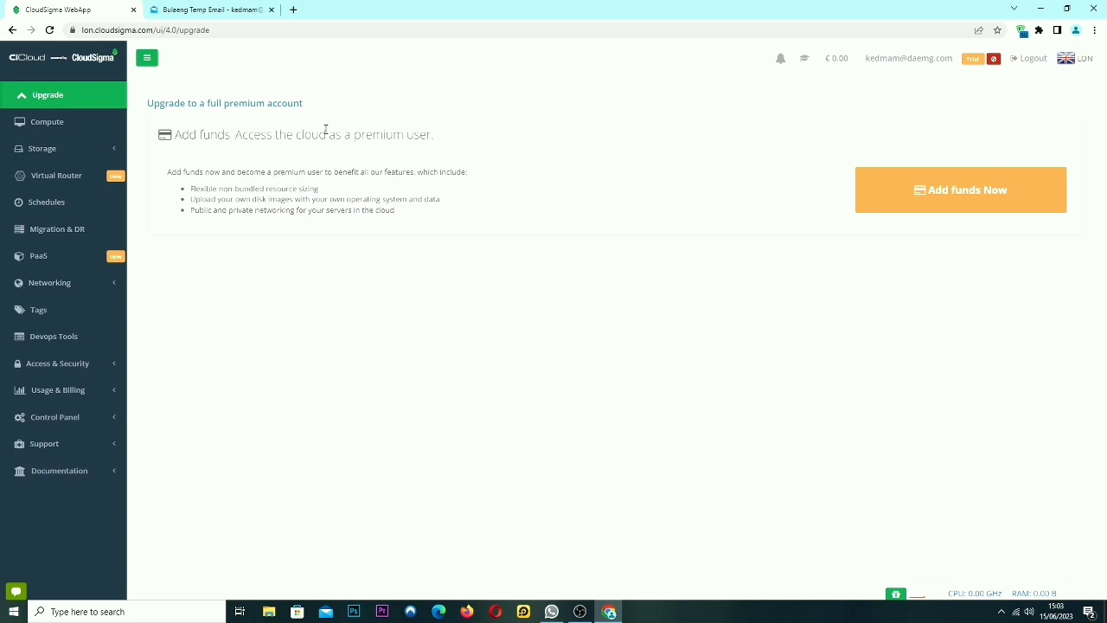
pyautogui.click(89, 122)
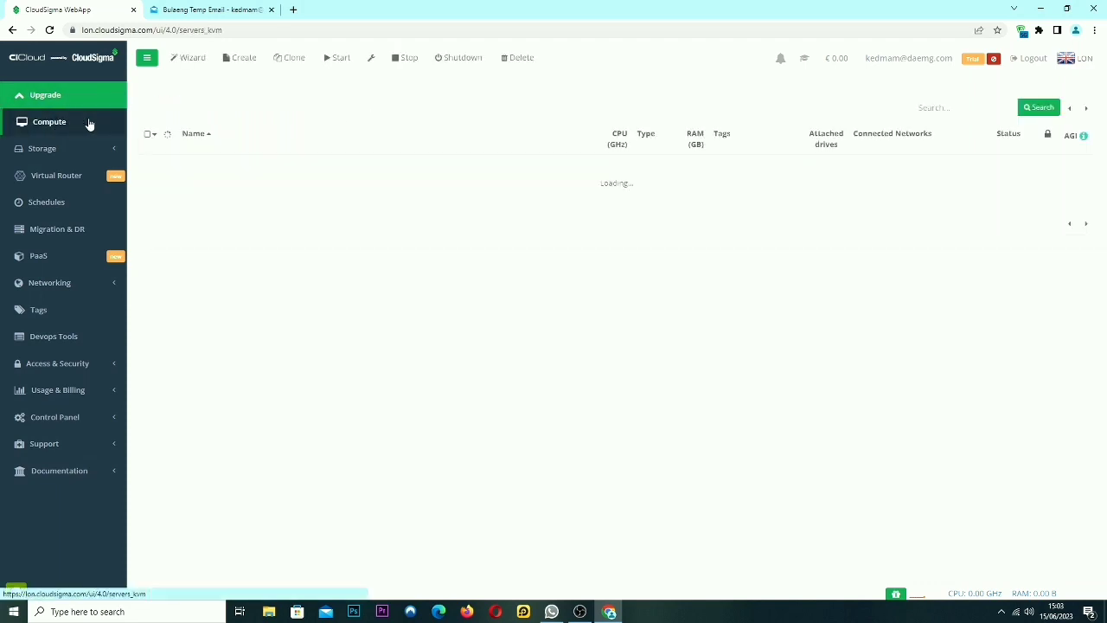
pyautogui.click(240, 60)
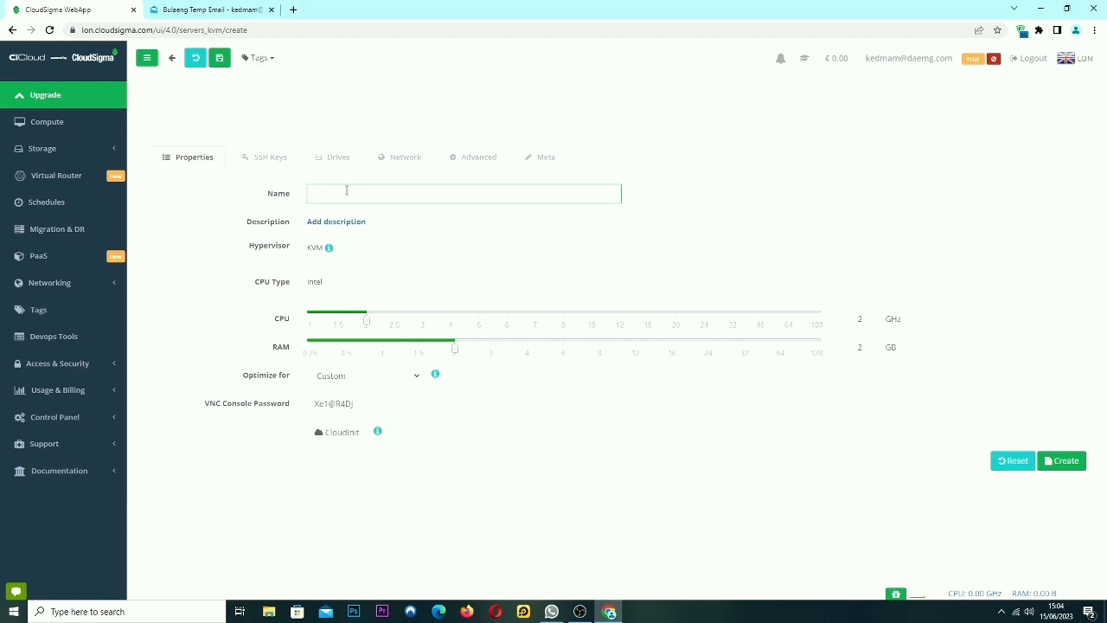
# Step: Create the named server with CPU set to 3 GHz and 2 GB RAM
pyautogui.write('gunawan')
pyautogui.doubleClick(862, 320)
pyautogui.press('BackSpace')
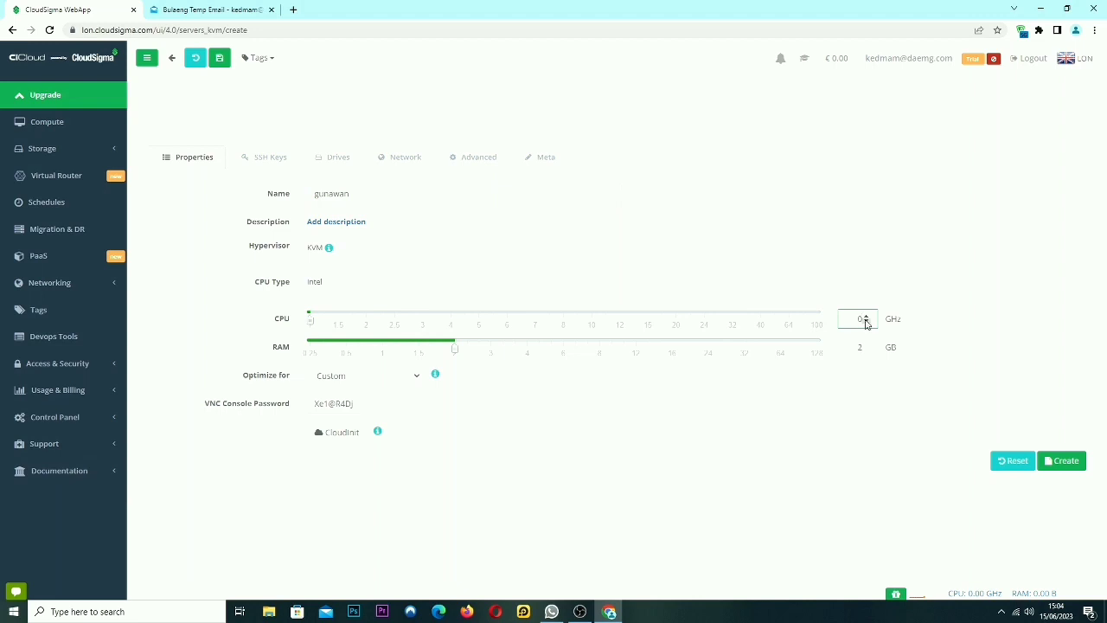
pyautogui.doubleClick(871, 324)
pyautogui.write('3')
pyautogui.click(1065, 460)
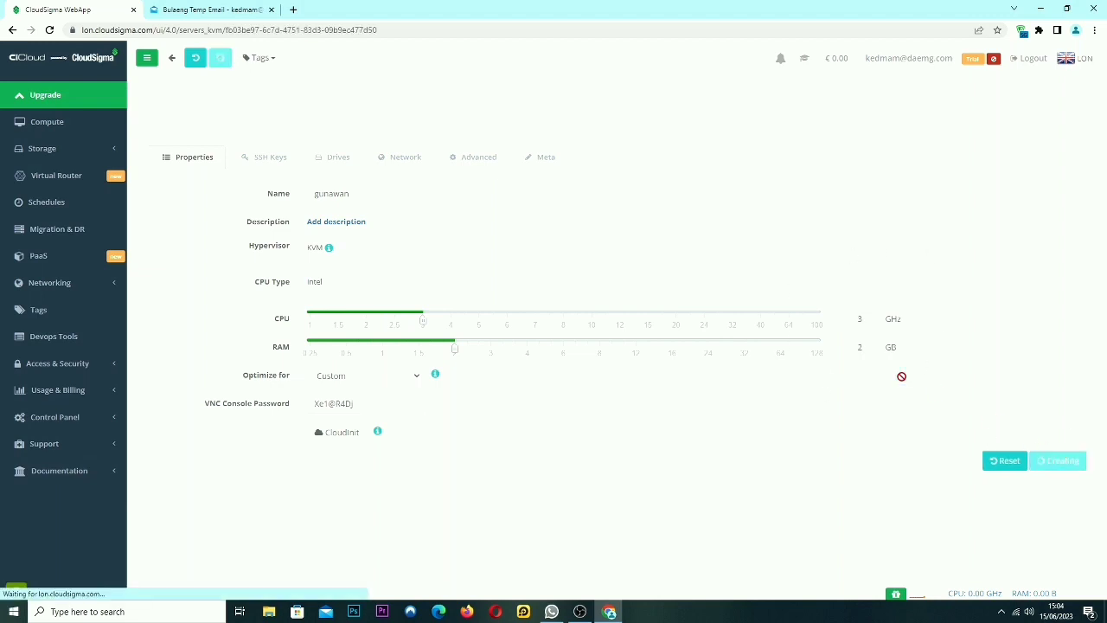
pyautogui.click(339, 168)
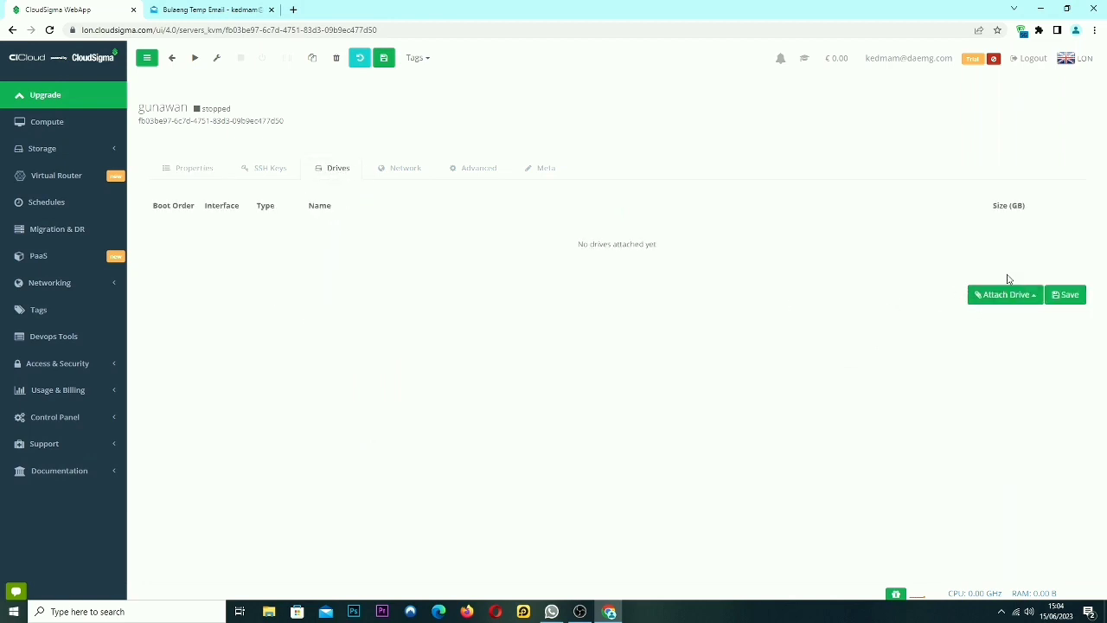
# Step: Create a 50 GB drive named after the server and attach it
pyautogui.click(997, 296)
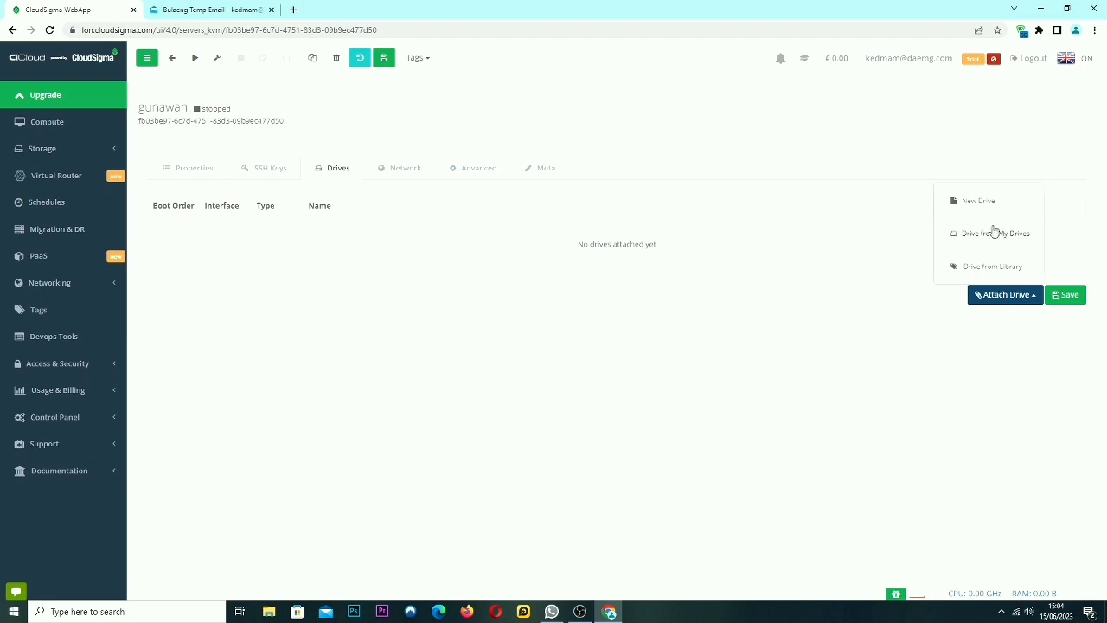
pyautogui.click(979, 204)
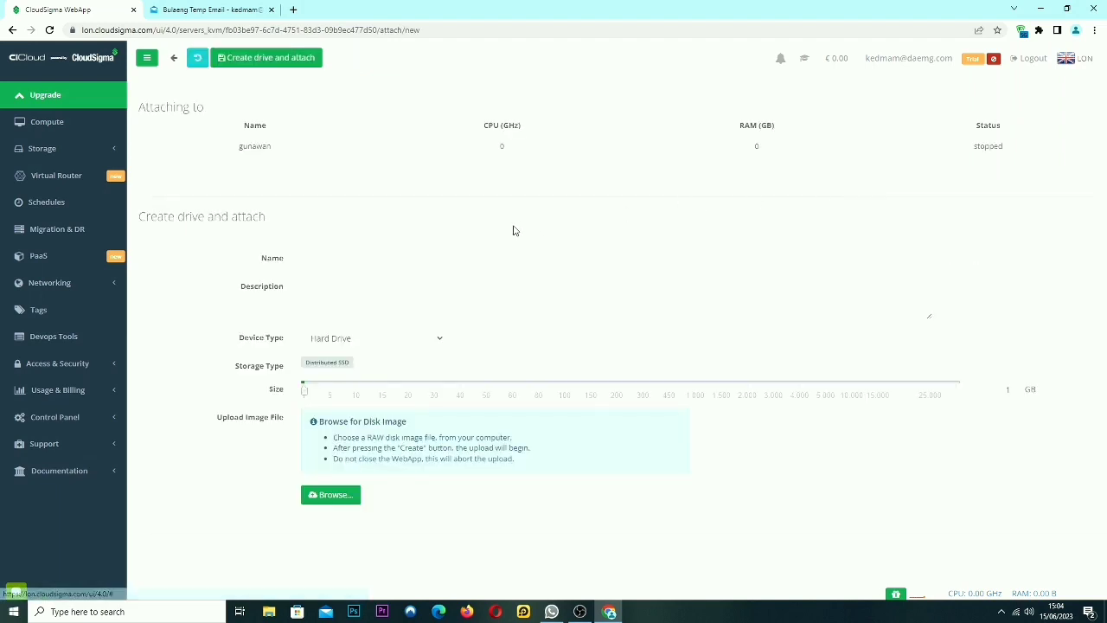
pyautogui.click(394, 257)
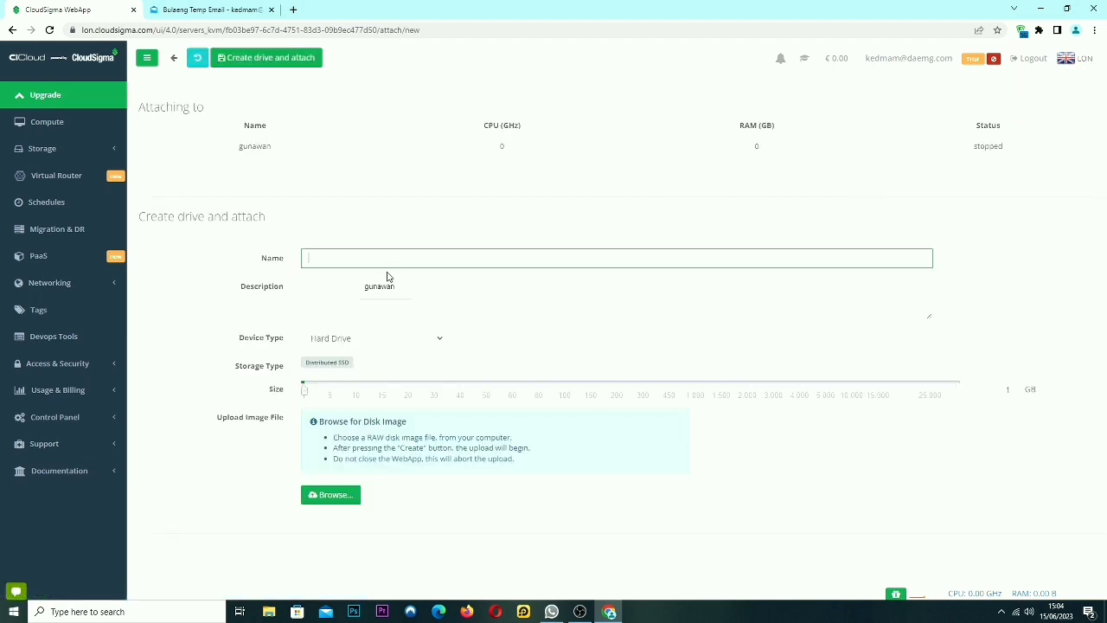
pyautogui.click(386, 284)
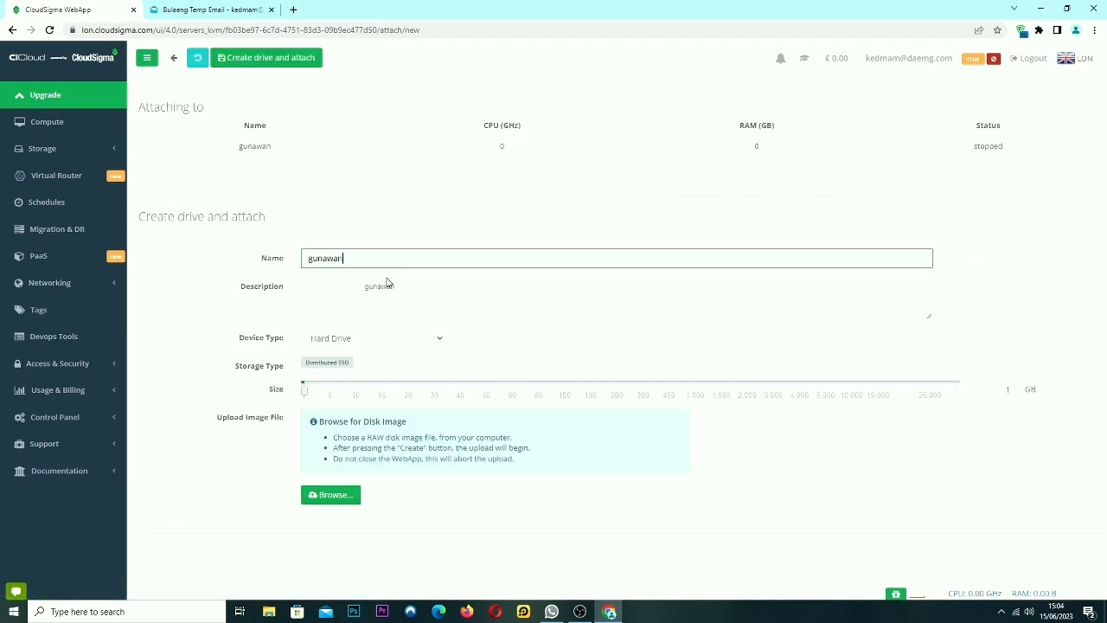
pyautogui.doubleClick(1008, 388)
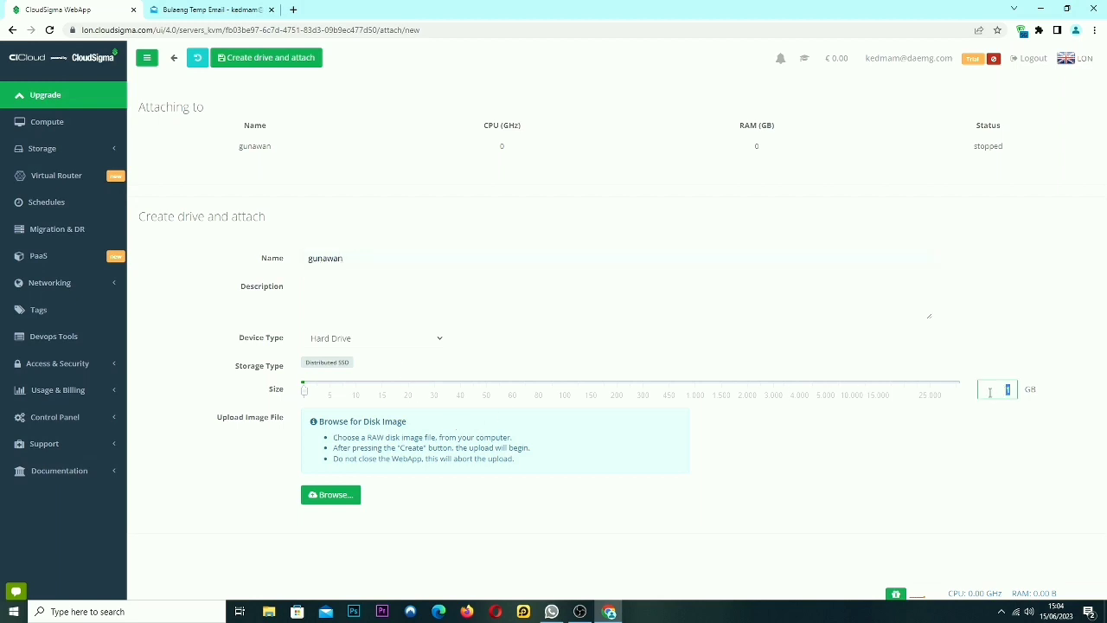
pyautogui.write('50')
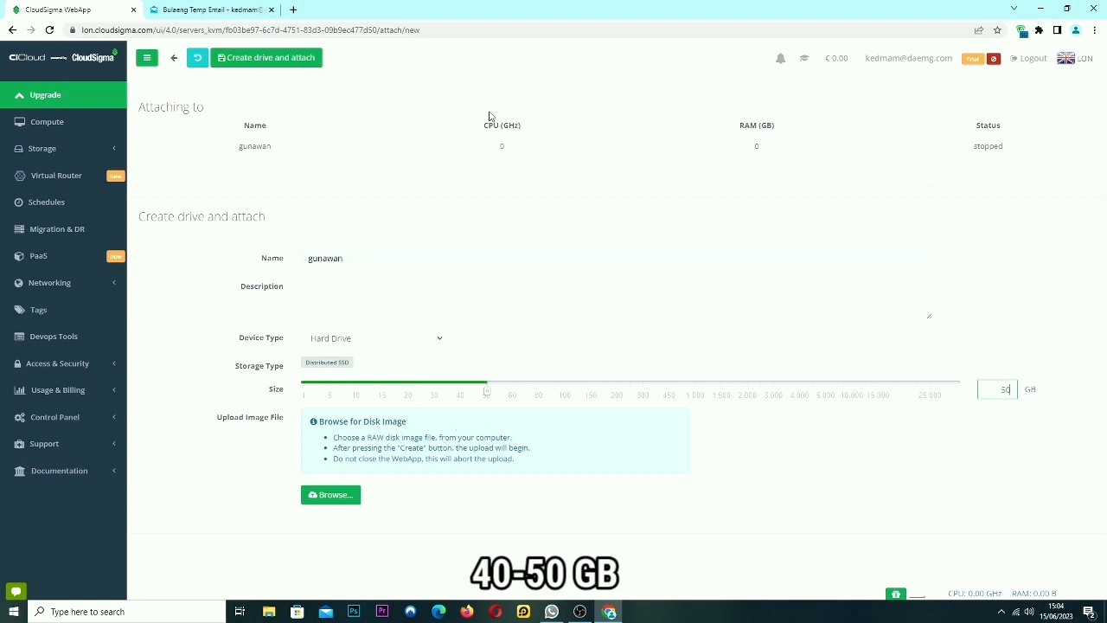
pyautogui.click(271, 58)
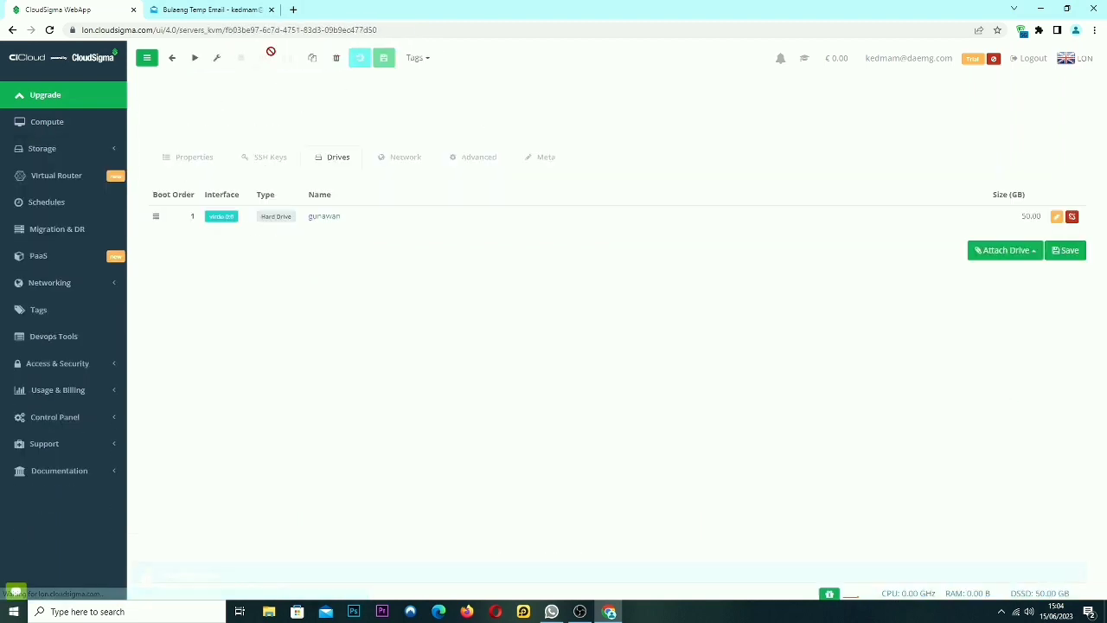
# Step: Attach the Windows Server 2012 R2 install CD from the drive library
pyautogui.click(1019, 262)
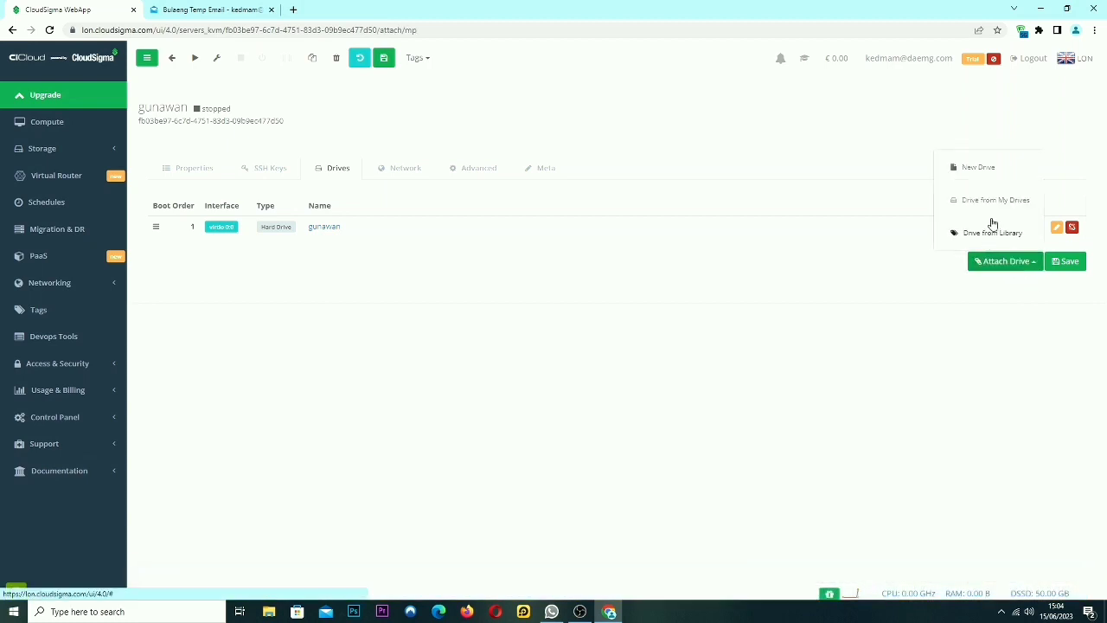
pyautogui.click(992, 229)
pyautogui.click(971, 222)
pyautogui.write('w')
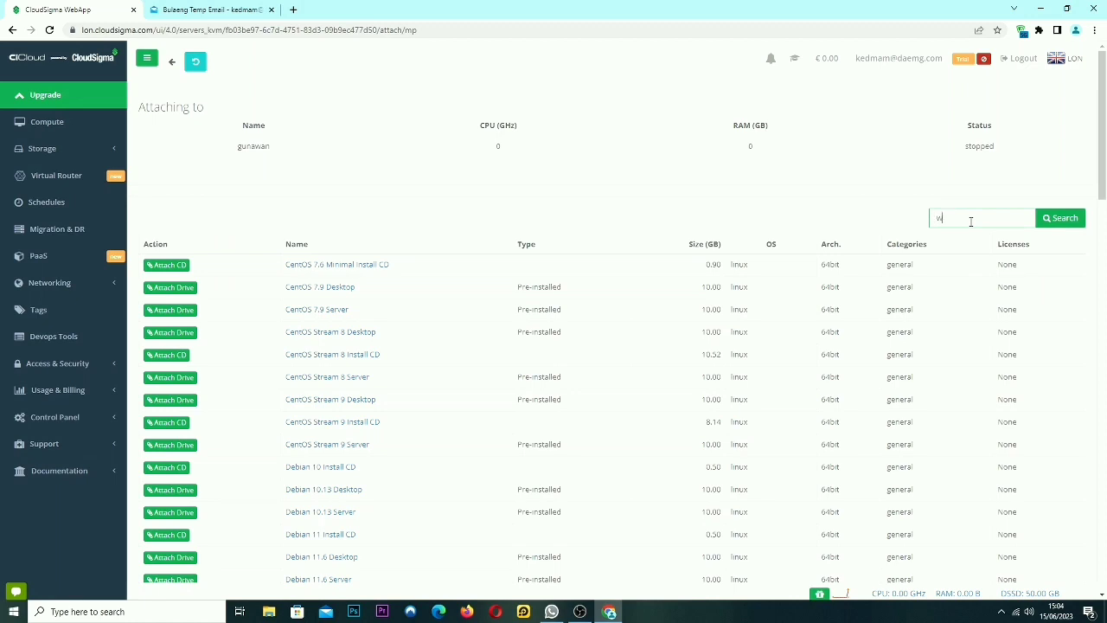
pyautogui.write('indows ser')
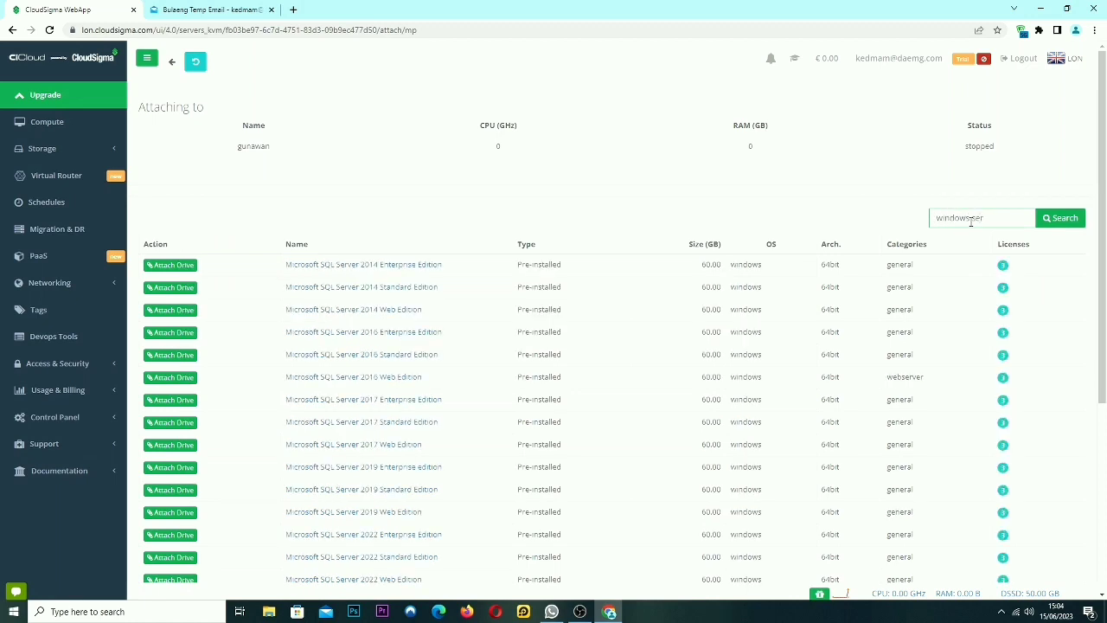
pyautogui.write('ver 2021')
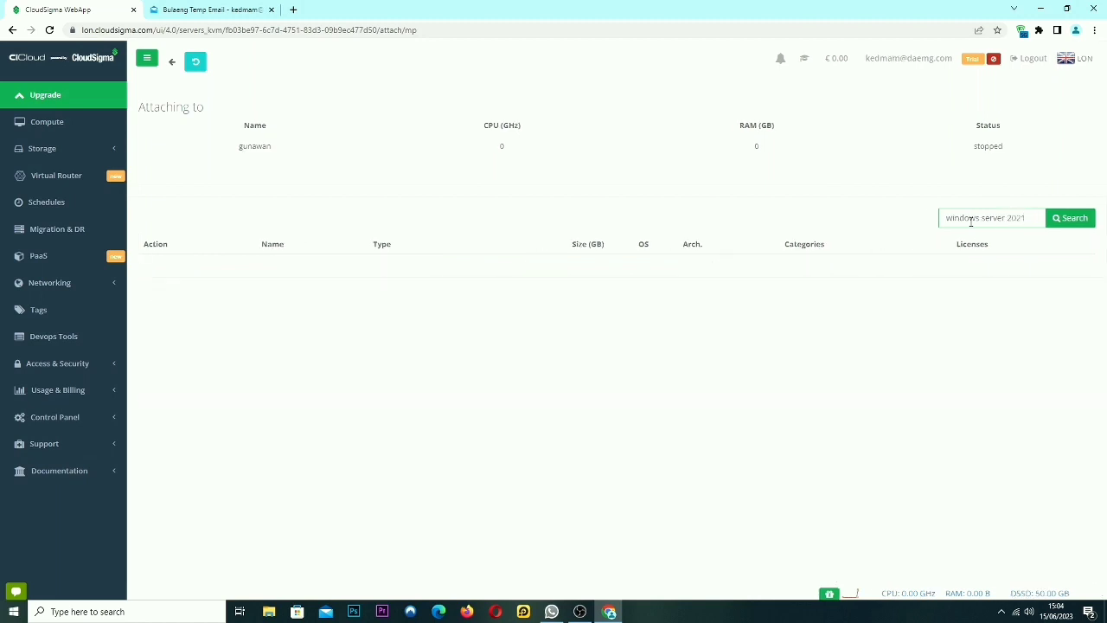
pyautogui.press('BackSpace')
pyautogui.press('BackSpace')
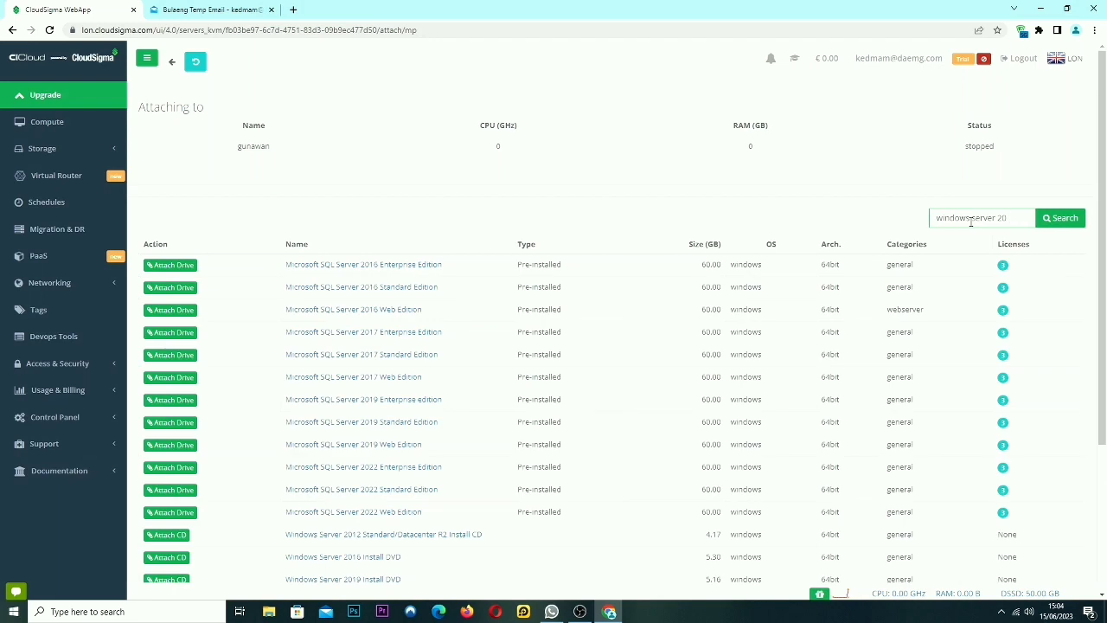
pyautogui.write('12')
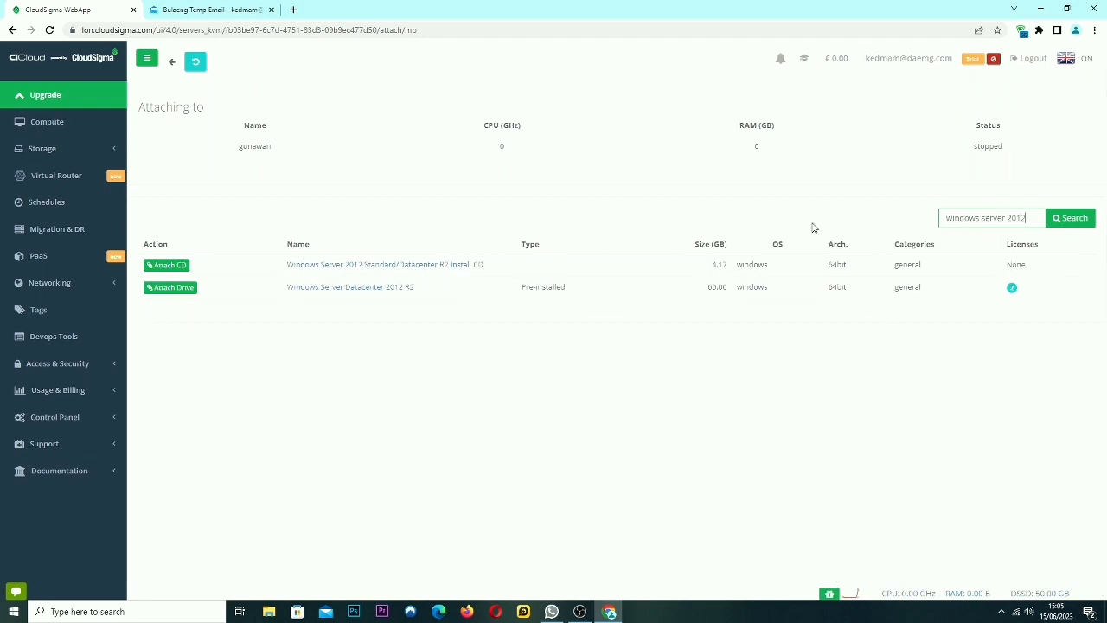
pyautogui.doubleClick(1017, 265)
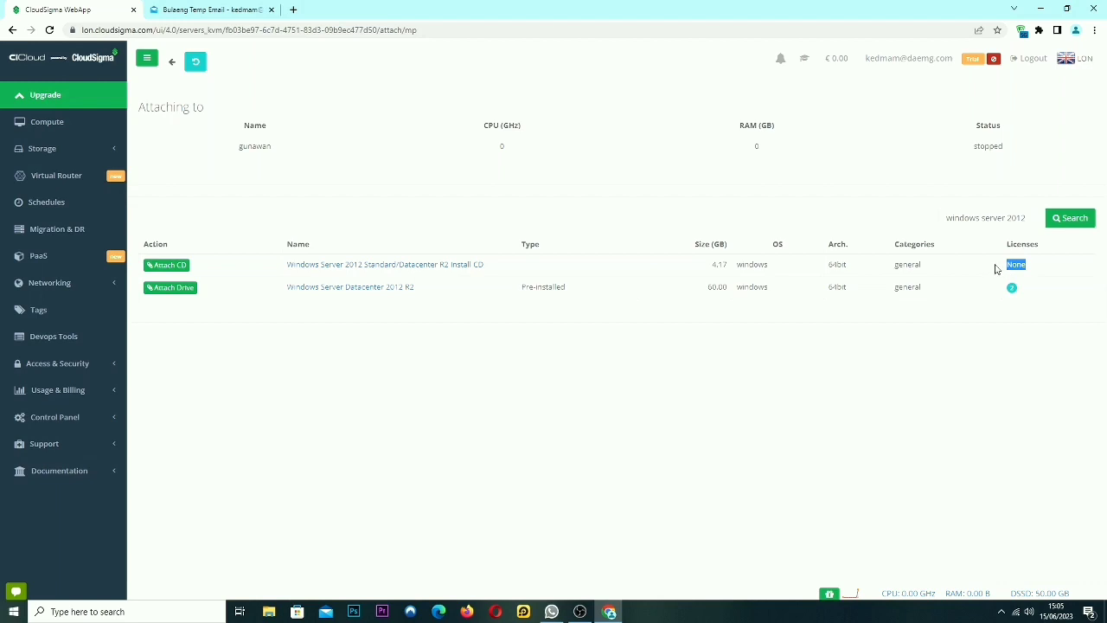
pyautogui.click(173, 265)
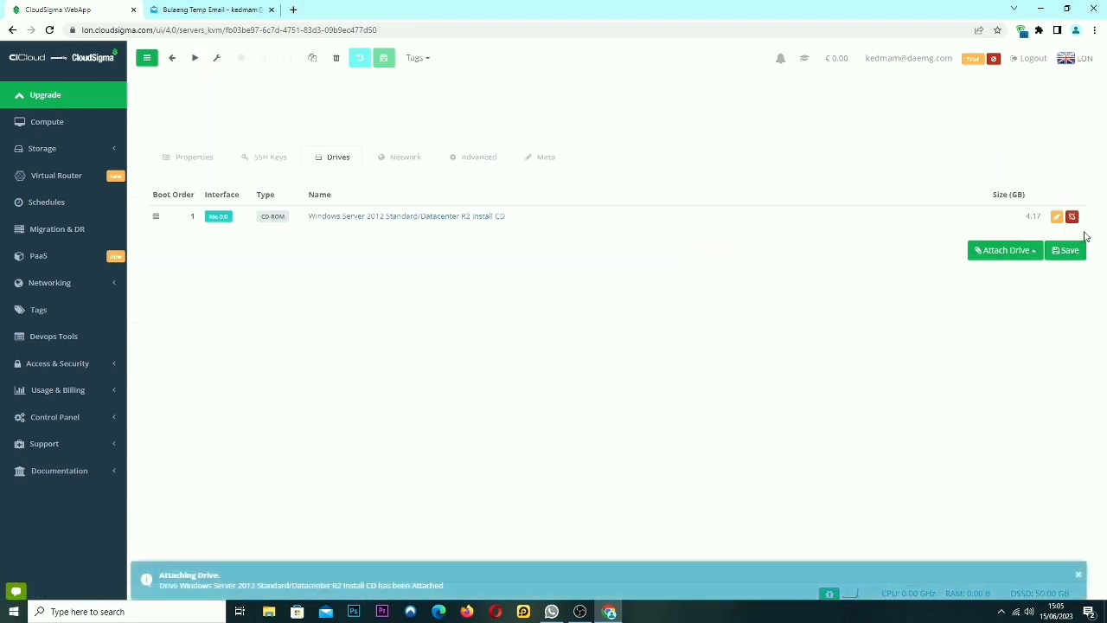
# Step: Set the 50 GB hard drive to IDE on minor channel 1 and save
pyautogui.click(1057, 227)
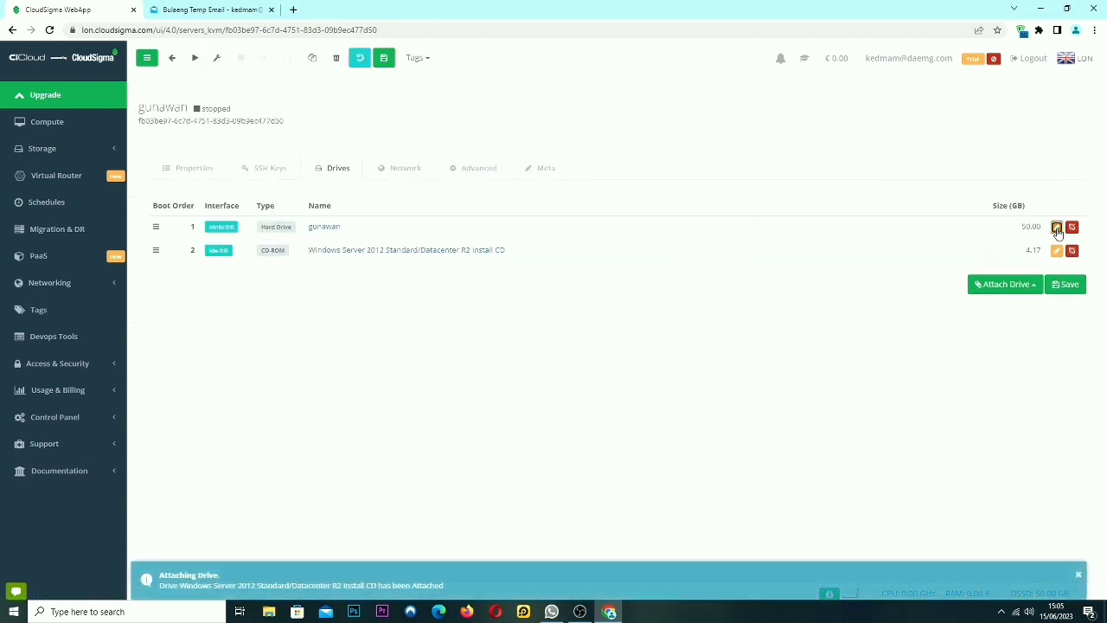
pyautogui.click(864, 248)
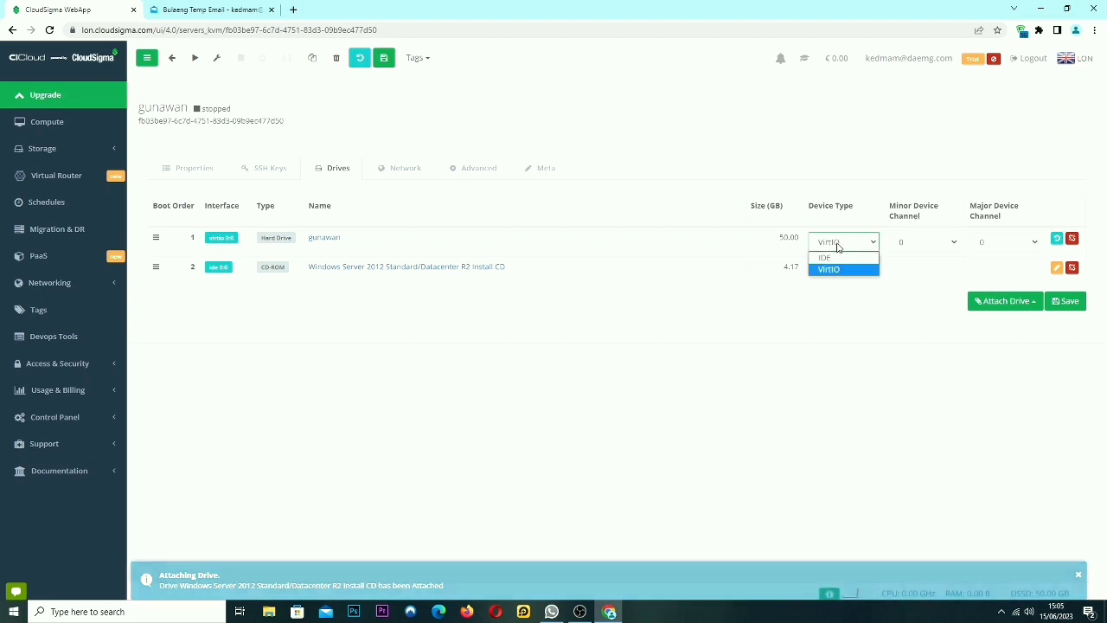
pyautogui.click(835, 256)
pyautogui.click(918, 245)
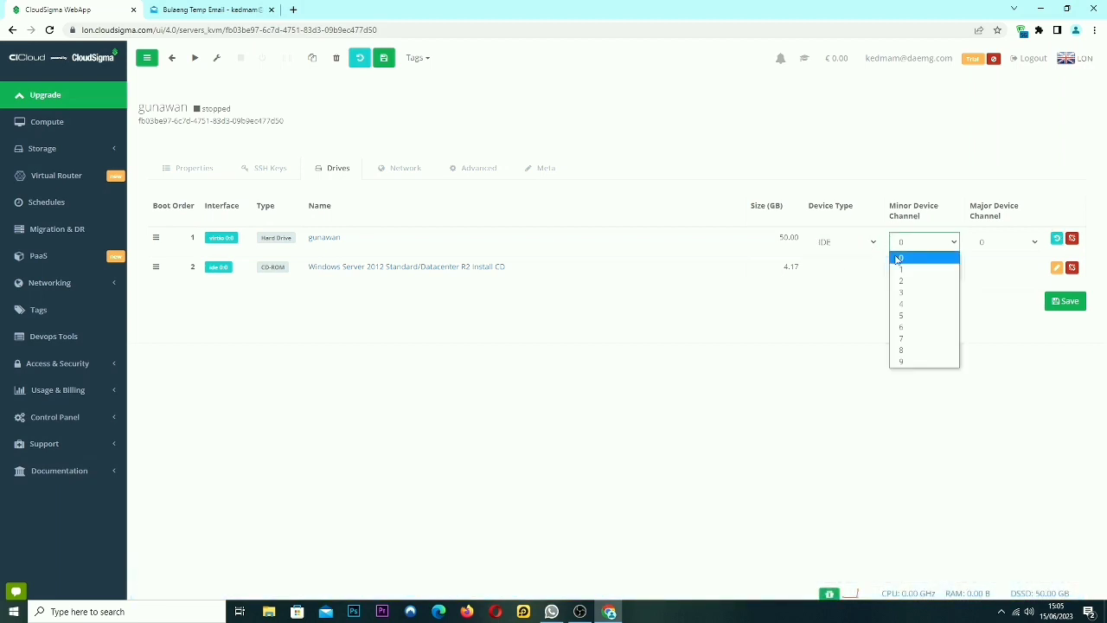
pyautogui.click(907, 268)
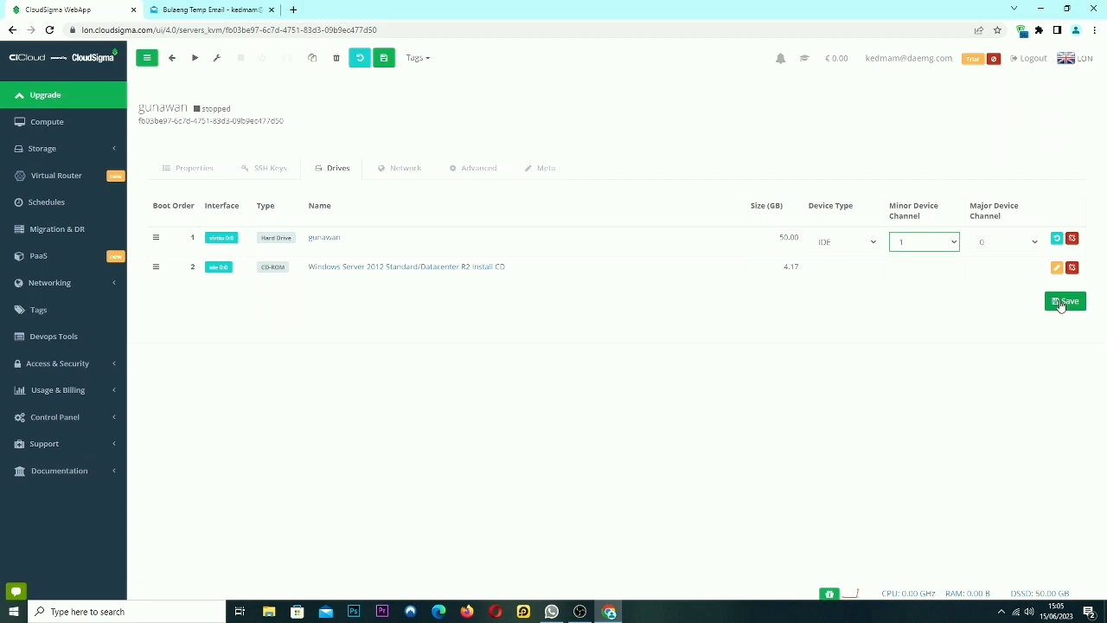
pyautogui.click(1064, 303)
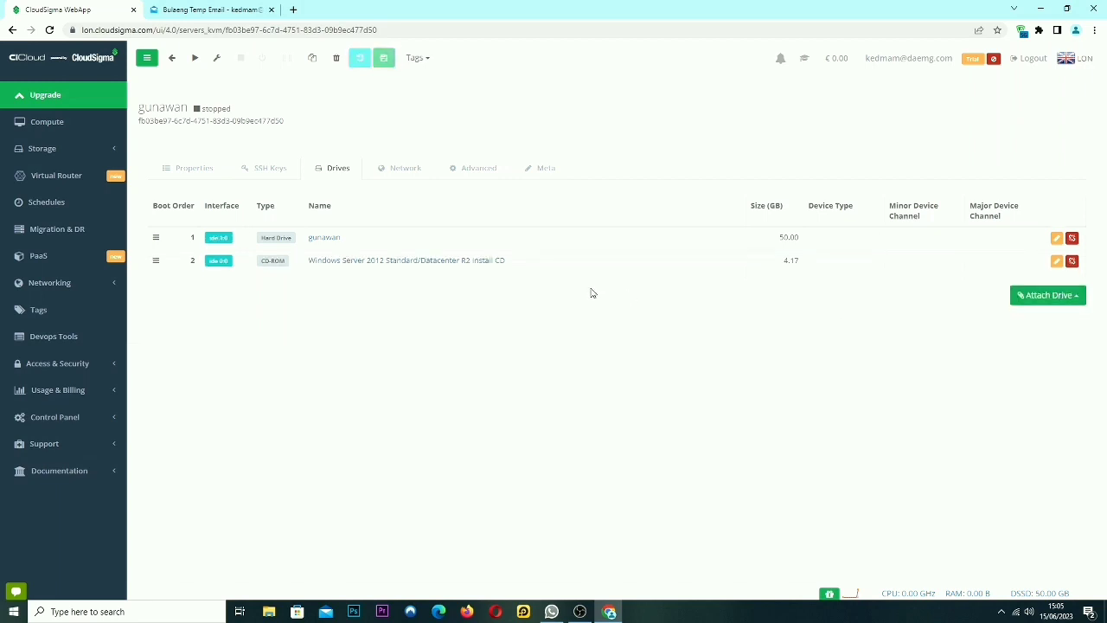
# Step: Change the server's network card model to Intel PRO/1000 and save
pyautogui.click(392, 176)
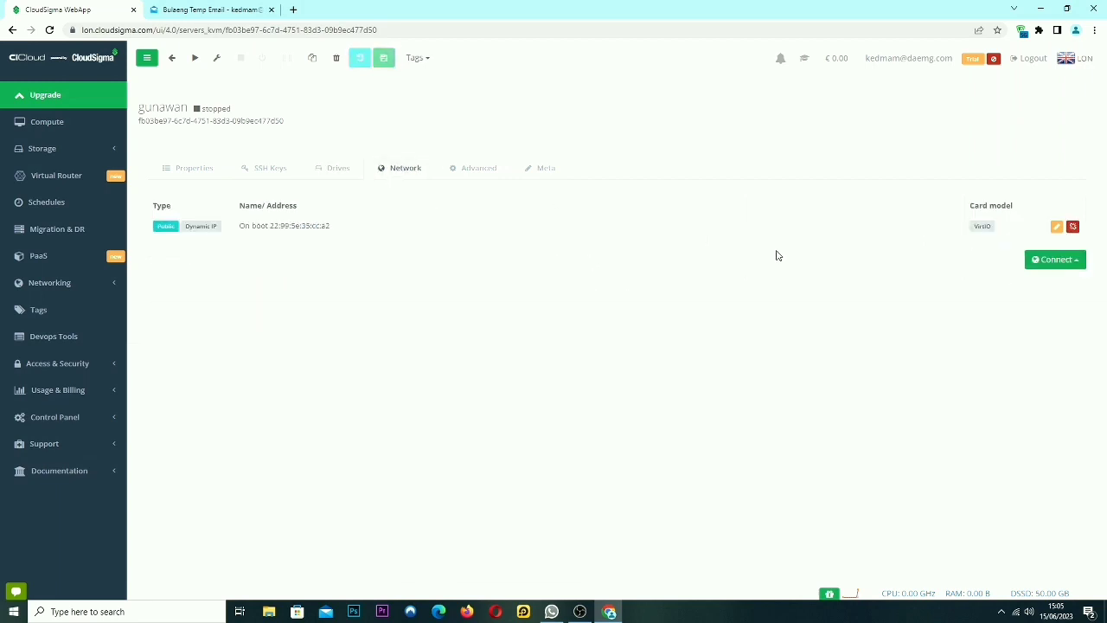
pyautogui.click(1056, 225)
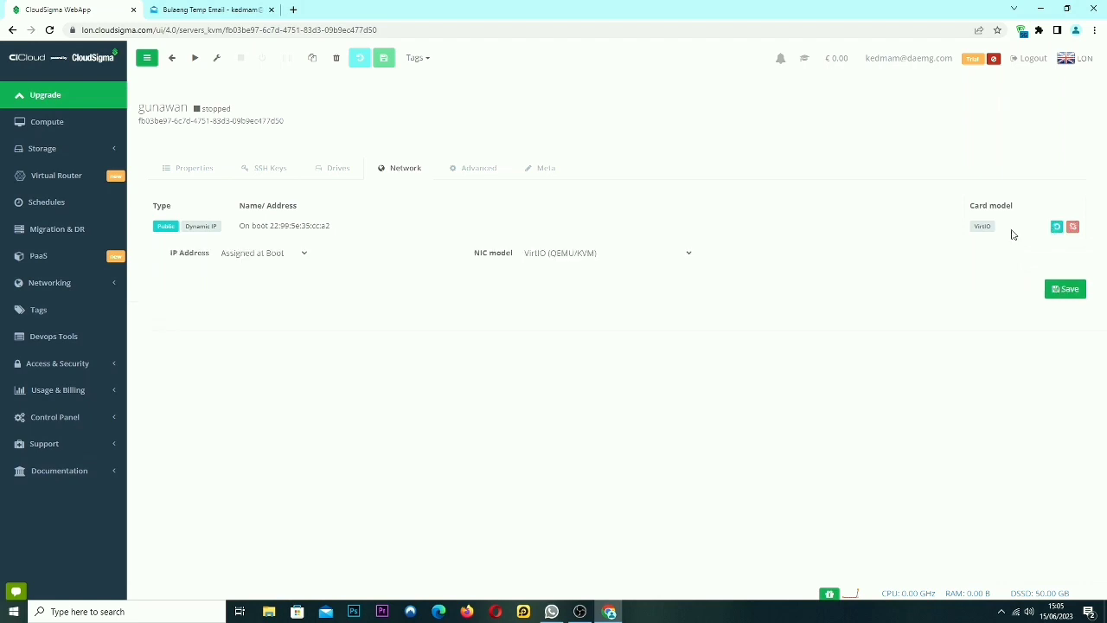
pyautogui.click(642, 253)
pyautogui.press('Escape')
pyautogui.click(587, 258)
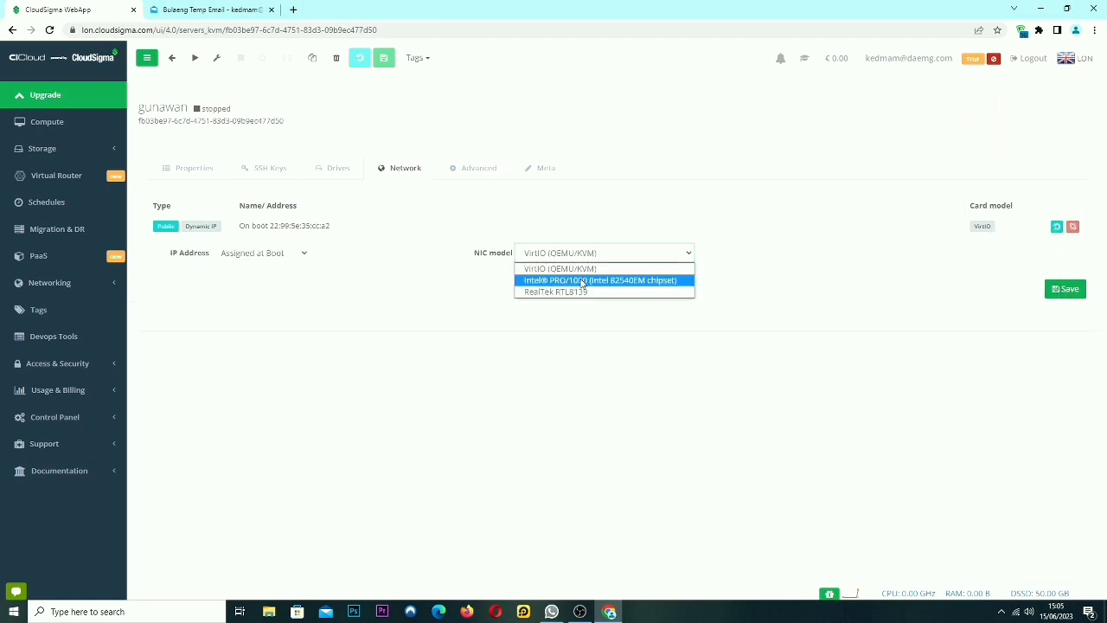
pyautogui.click(589, 279)
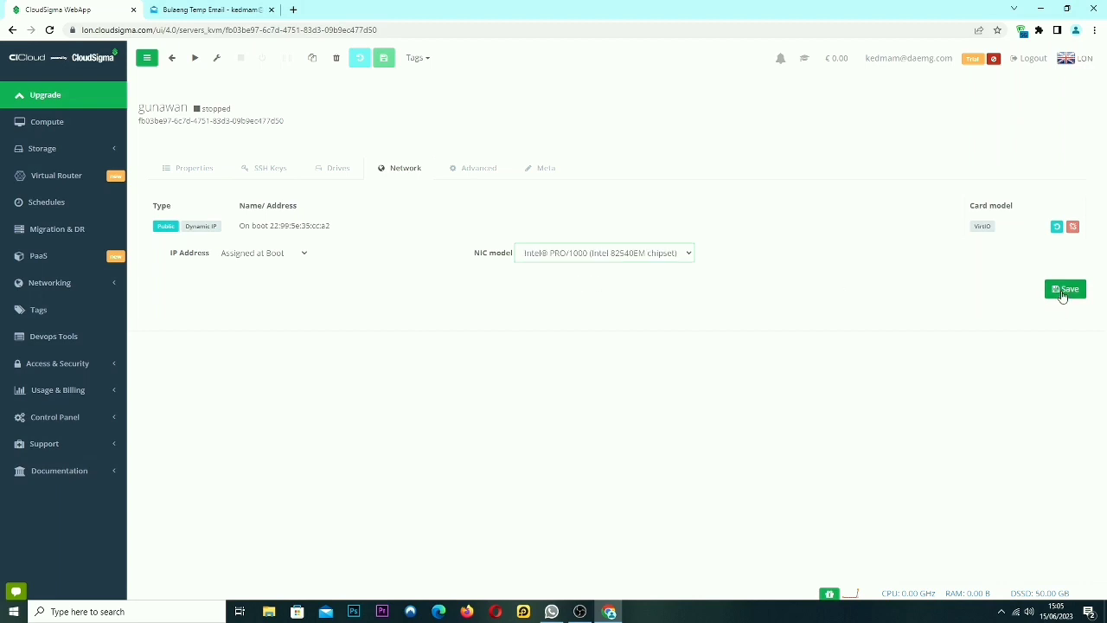
pyautogui.click(1063, 293)
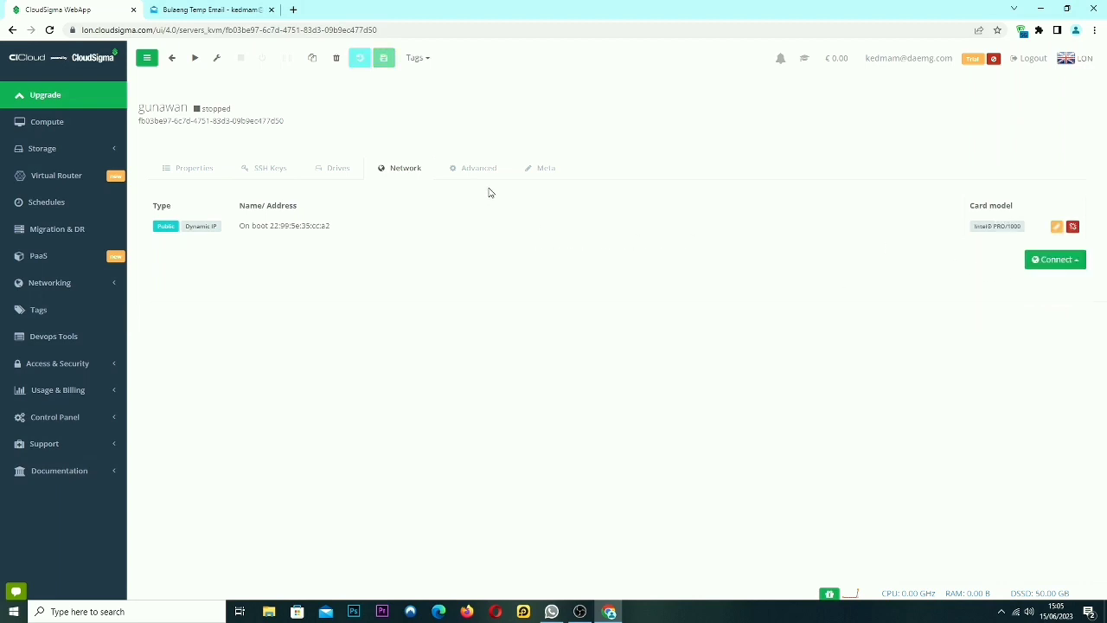
# Step: Set the simulated processing units to 3 cores in Advanced settings and save
pyautogui.click(459, 167)
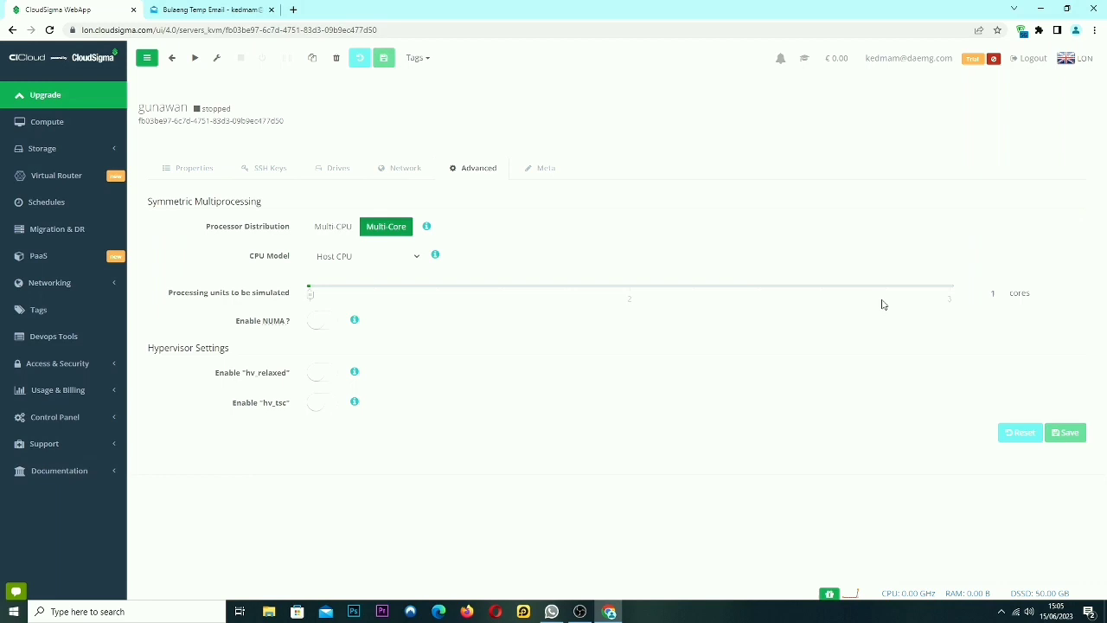
pyautogui.click(950, 290)
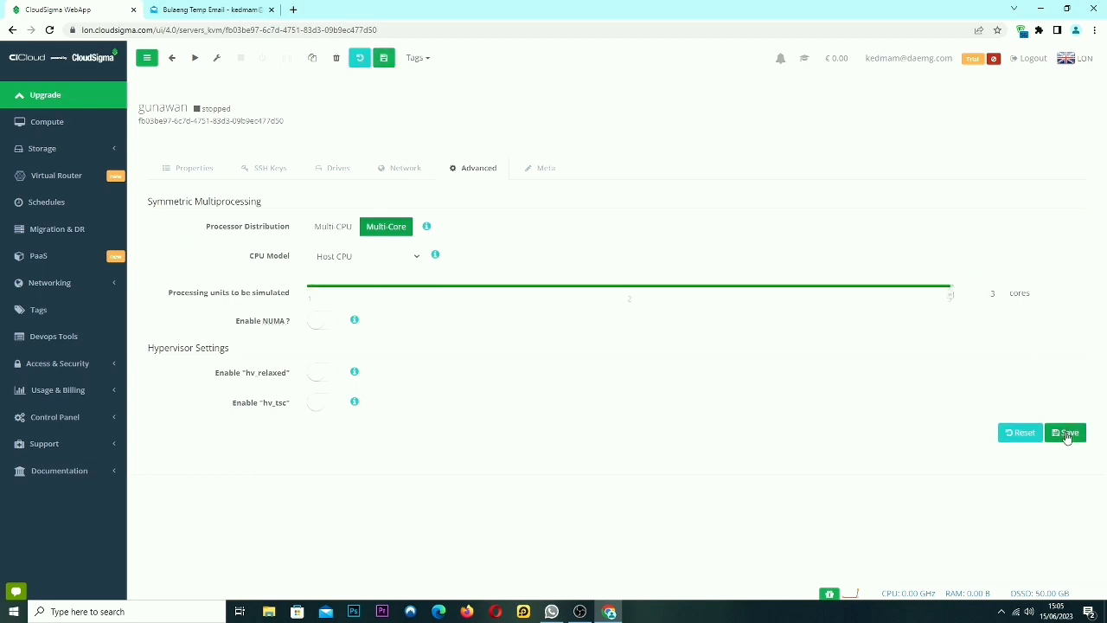
pyautogui.click(1067, 432)
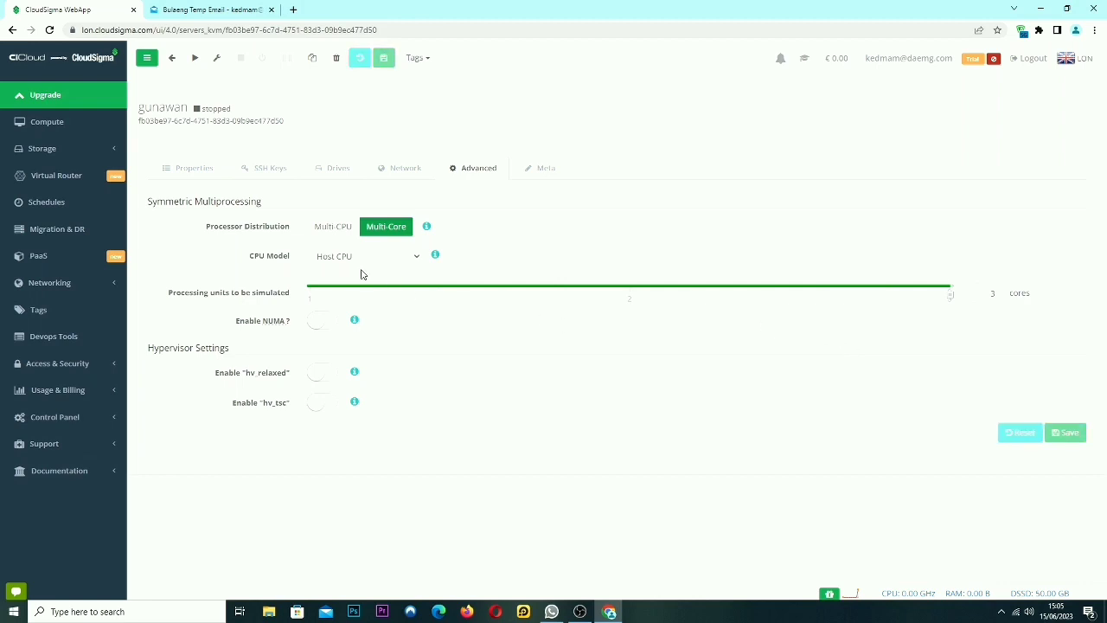
pyautogui.click(194, 170)
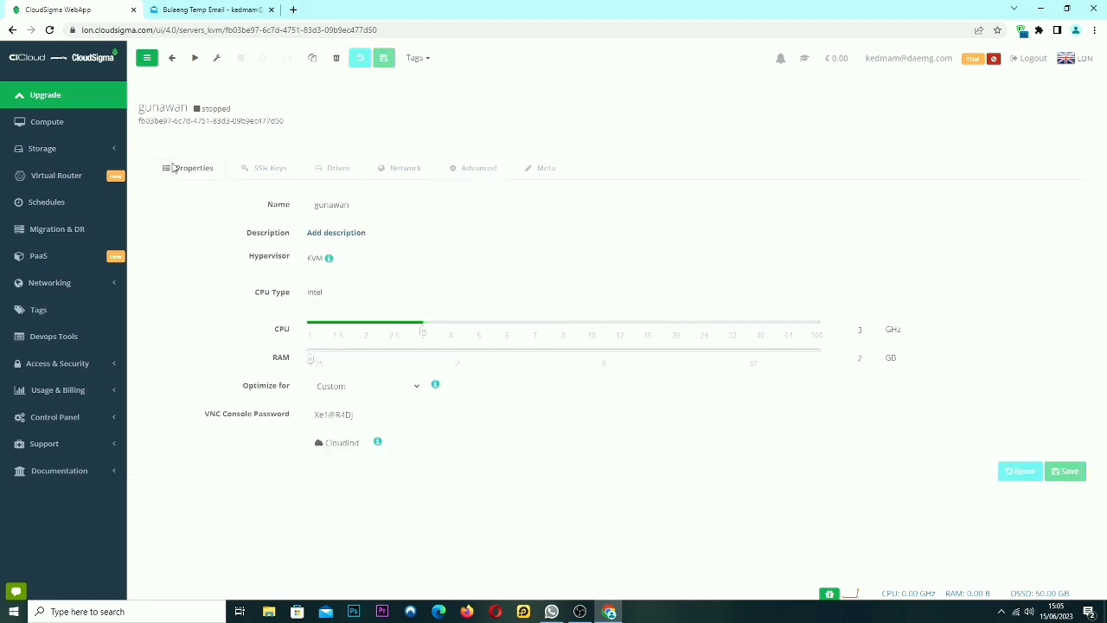
# Step: Start the server, select its IP address, enable the VNC tunnel and open the VNC console
pyautogui.click(196, 61)
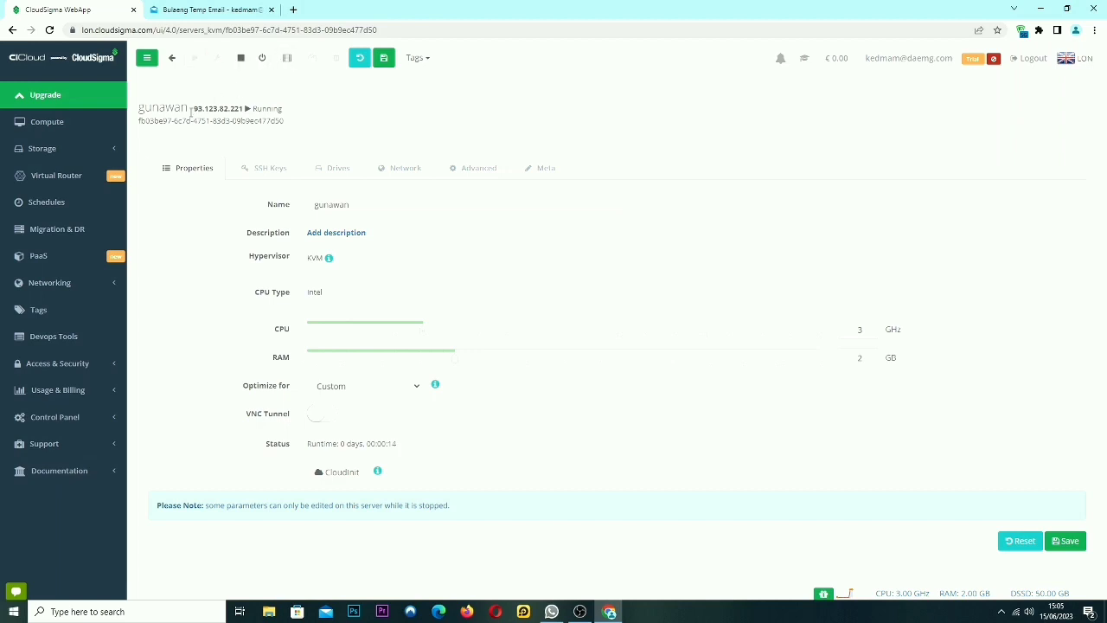
pyautogui.moveTo(193, 108); pyautogui.dragTo(244, 109)
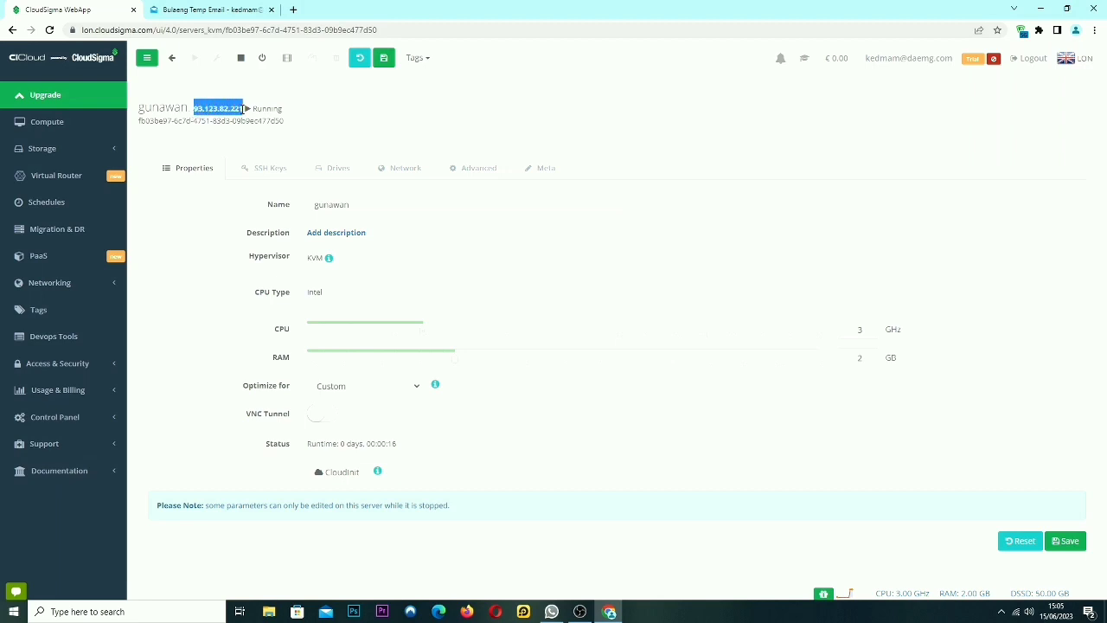
pyautogui.moveTo(247, 419); pyautogui.dragTo(302, 425)
pyautogui.click(324, 423)
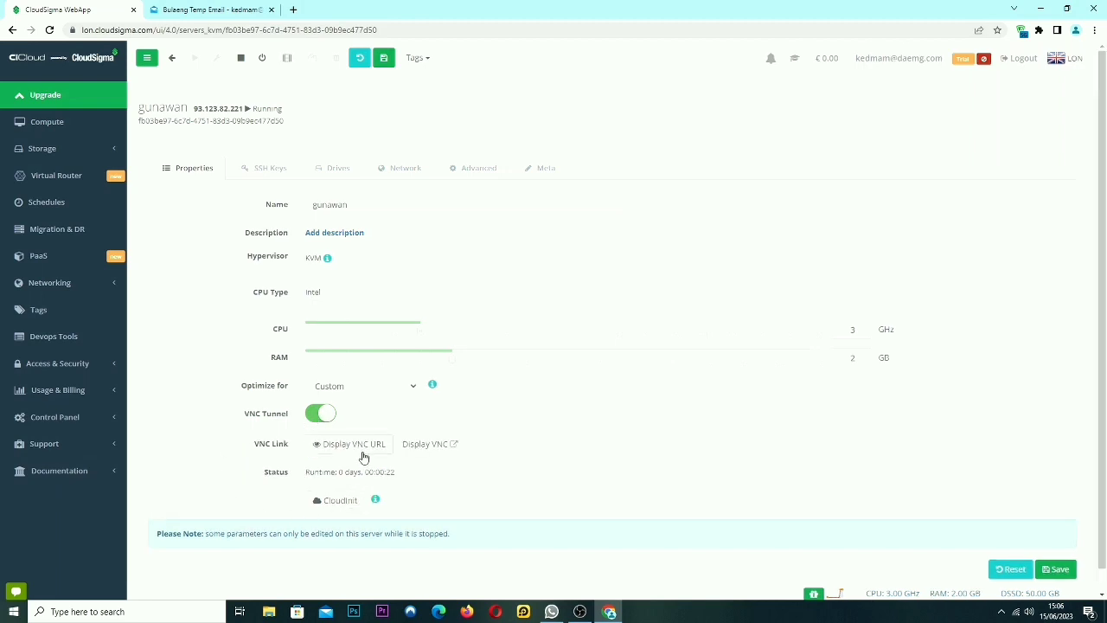
pyautogui.click(446, 452)
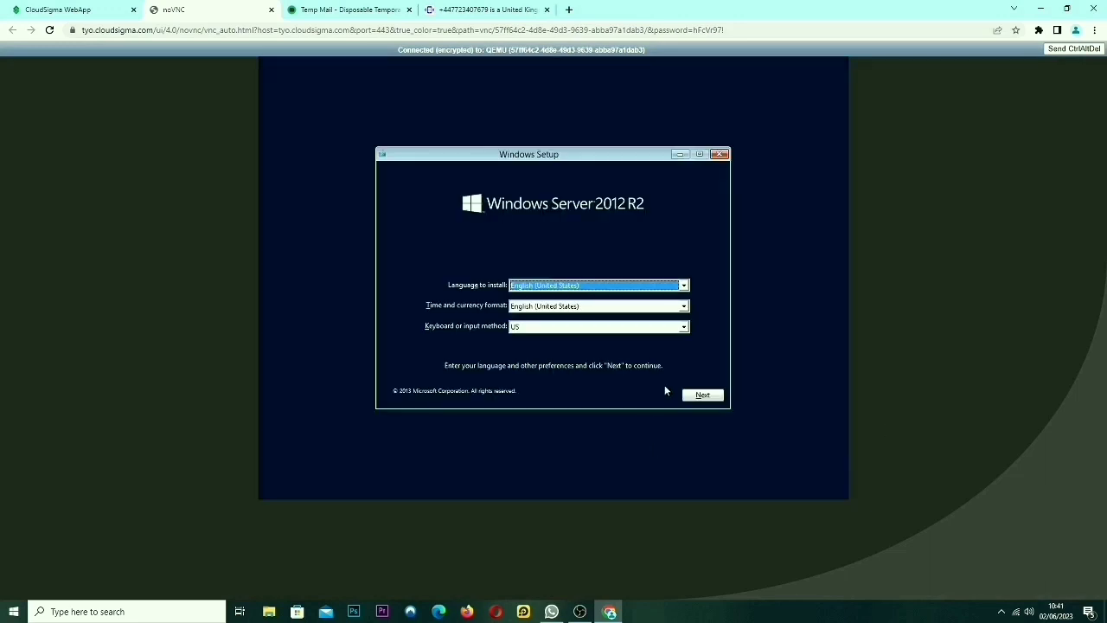
# Step: Keep the default language settings, begin installing and pick Datacenter (Server with a GUI)
pyautogui.click(701, 395)
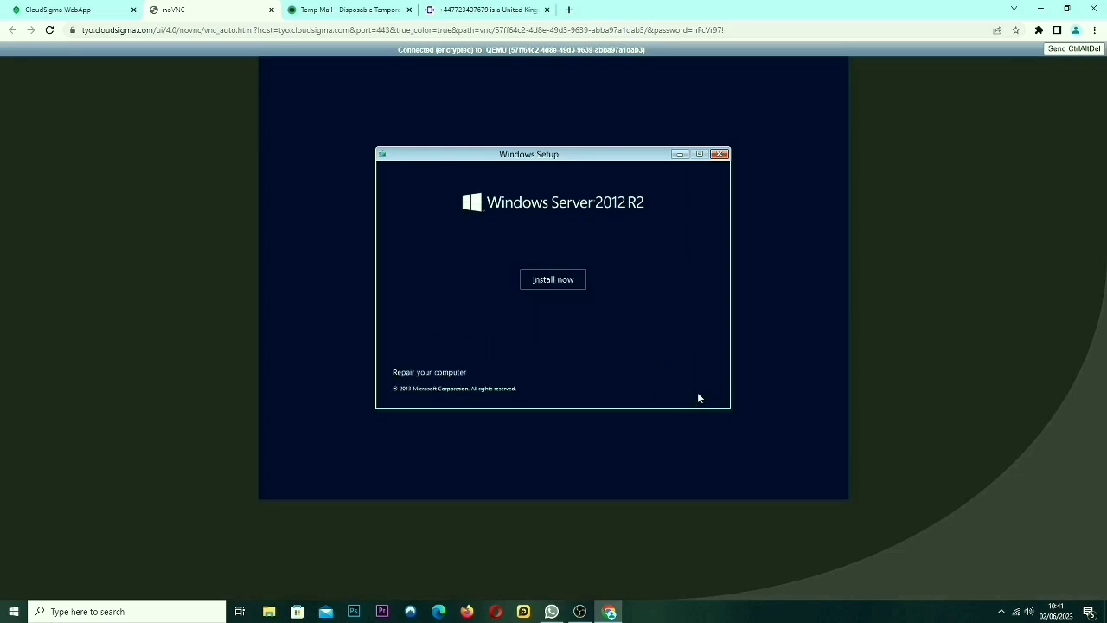
pyautogui.click(550, 279)
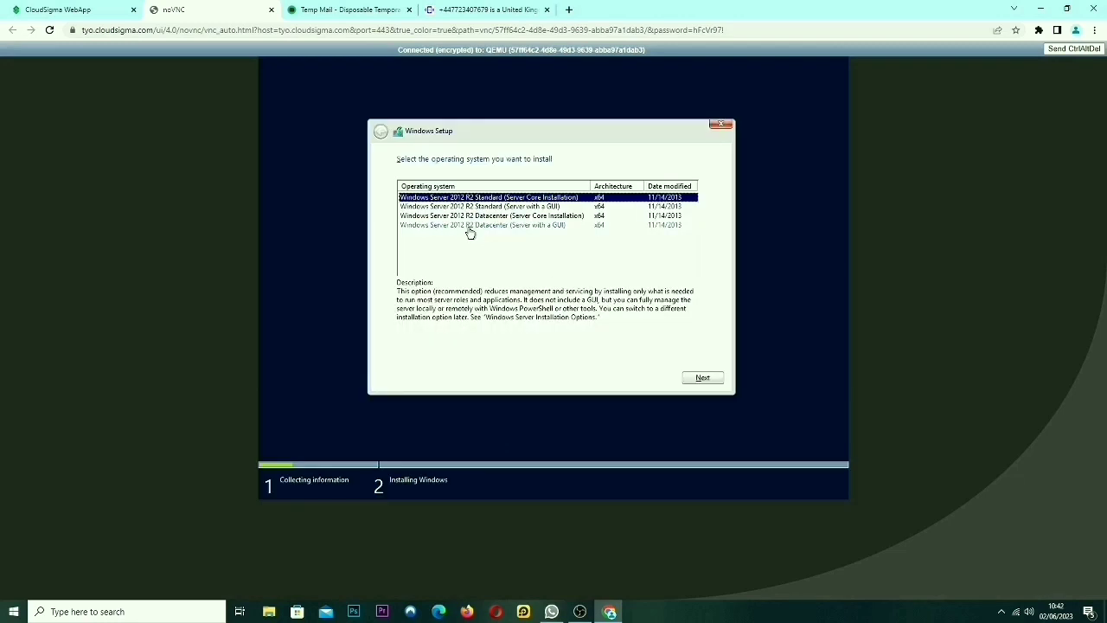
pyautogui.click(469, 230)
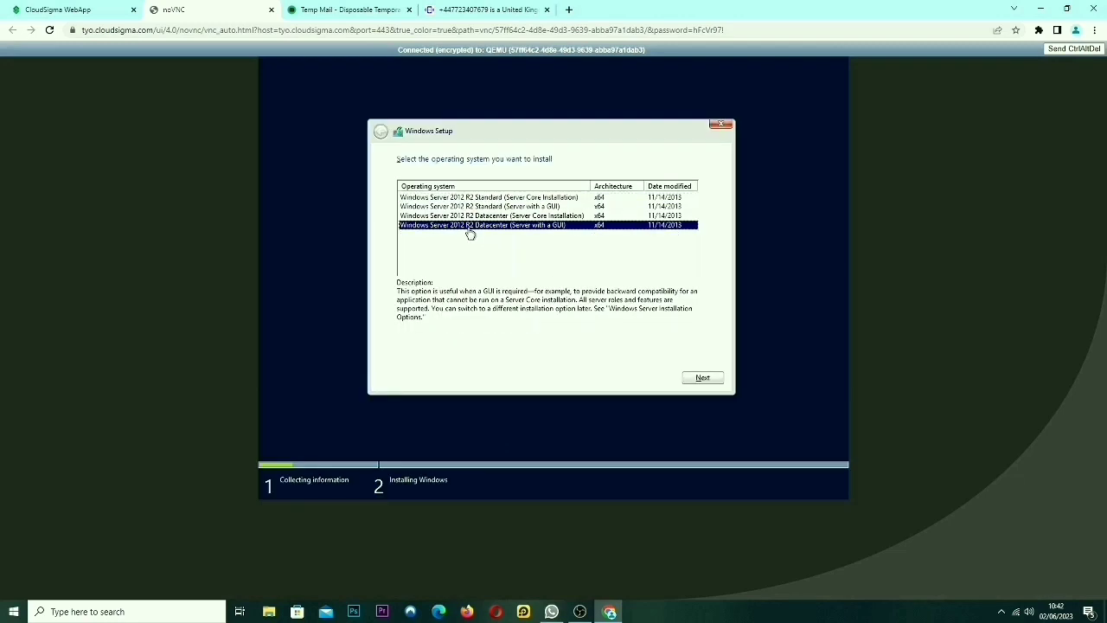
pyautogui.click(706, 379)
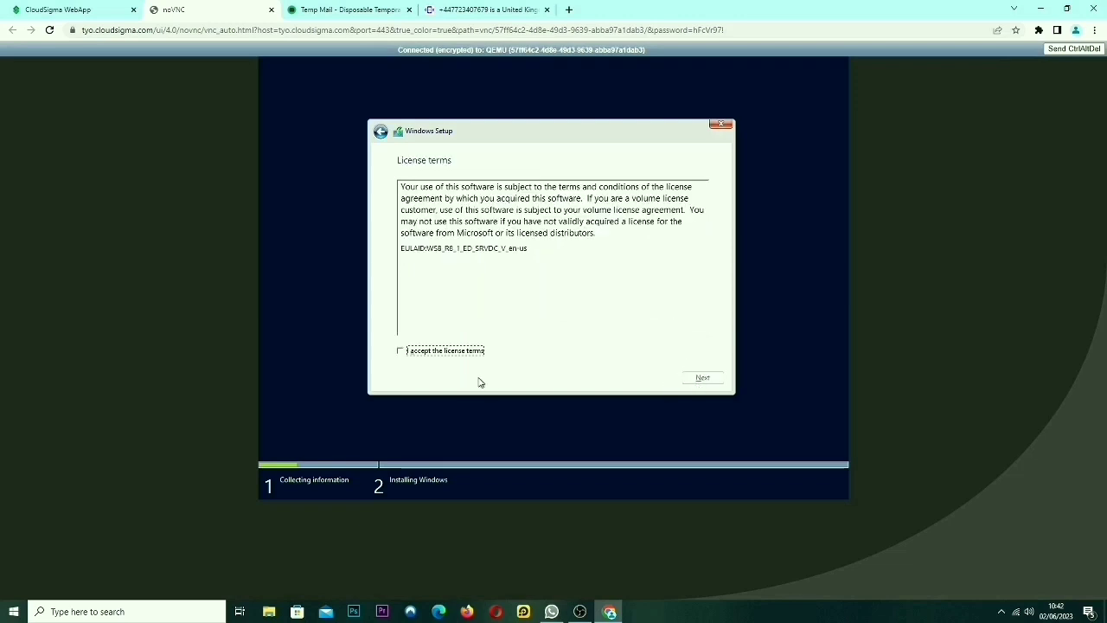
# Step: Accept the license and choose a Custom install onto Drive 0's unallocated space
pyautogui.click(424, 354)
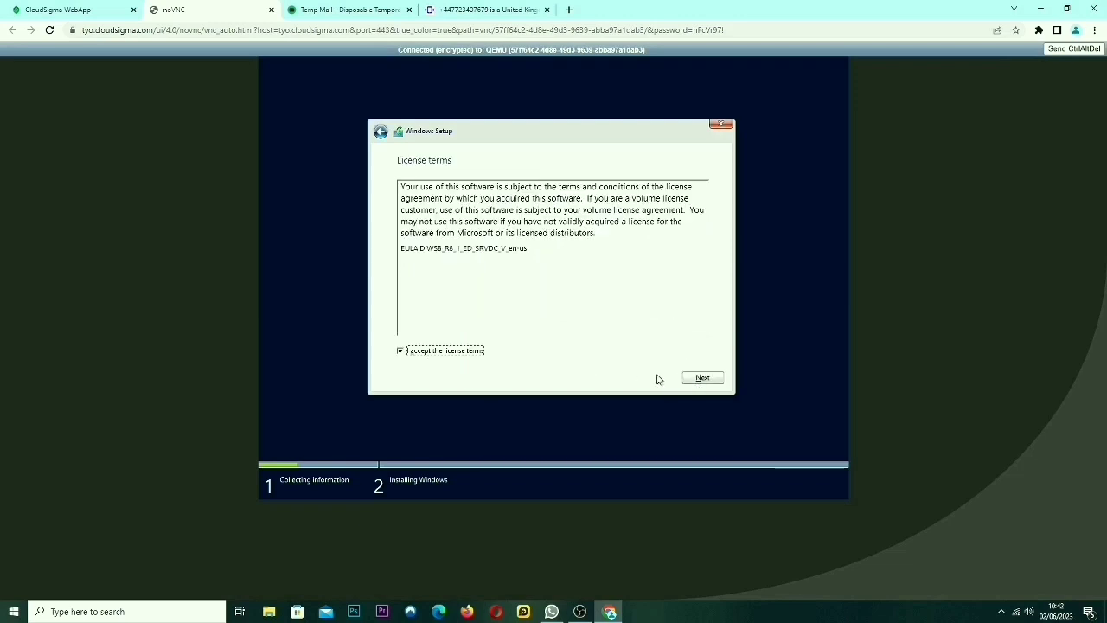
pyautogui.click(697, 382)
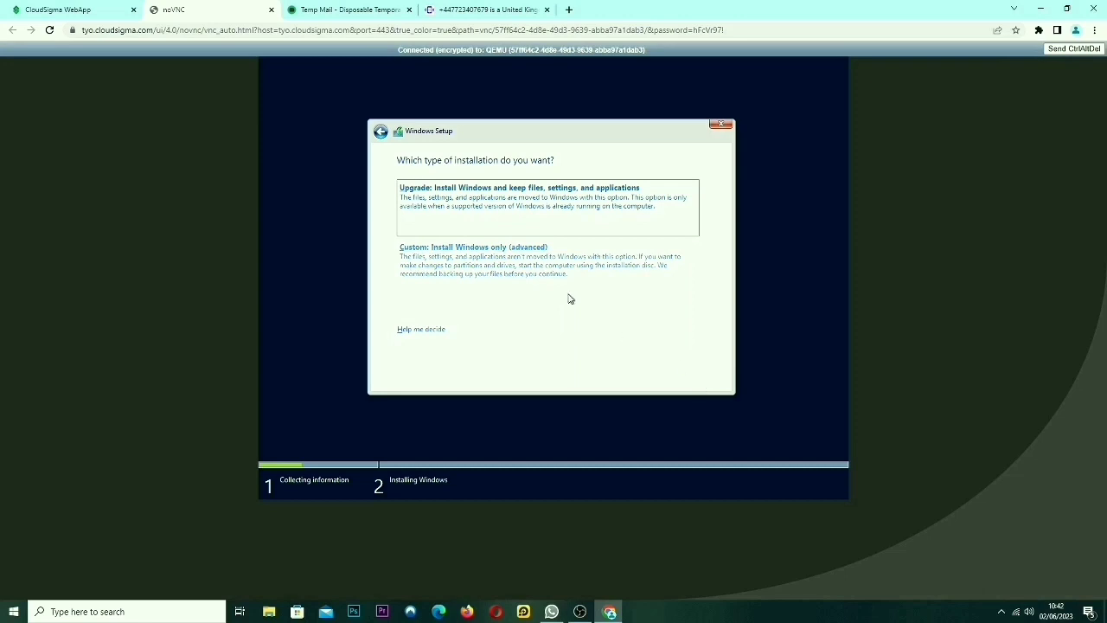
pyautogui.click(551, 282)
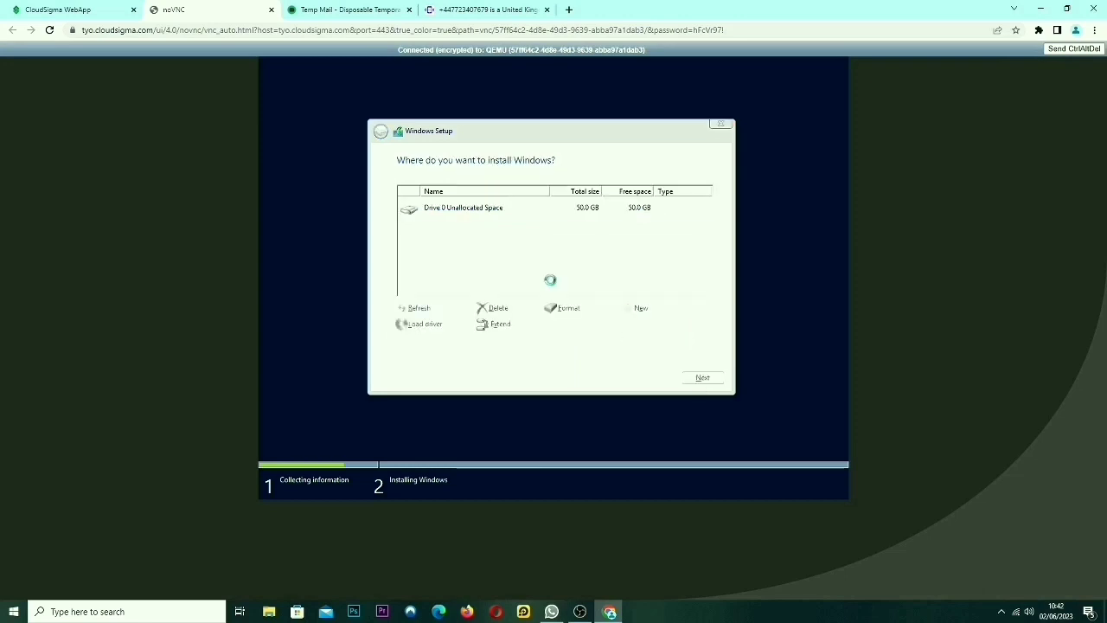
pyautogui.click(702, 377)
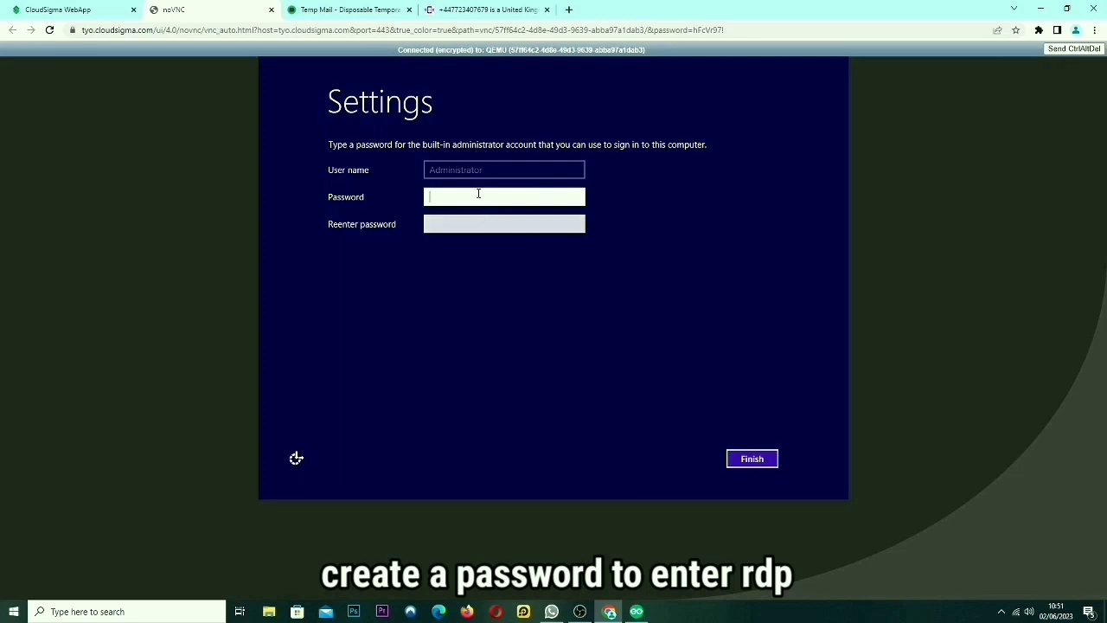
# Step: Enter and confirm the built-in Administrator password, then finish the account settings
pyautogui.write('*****')
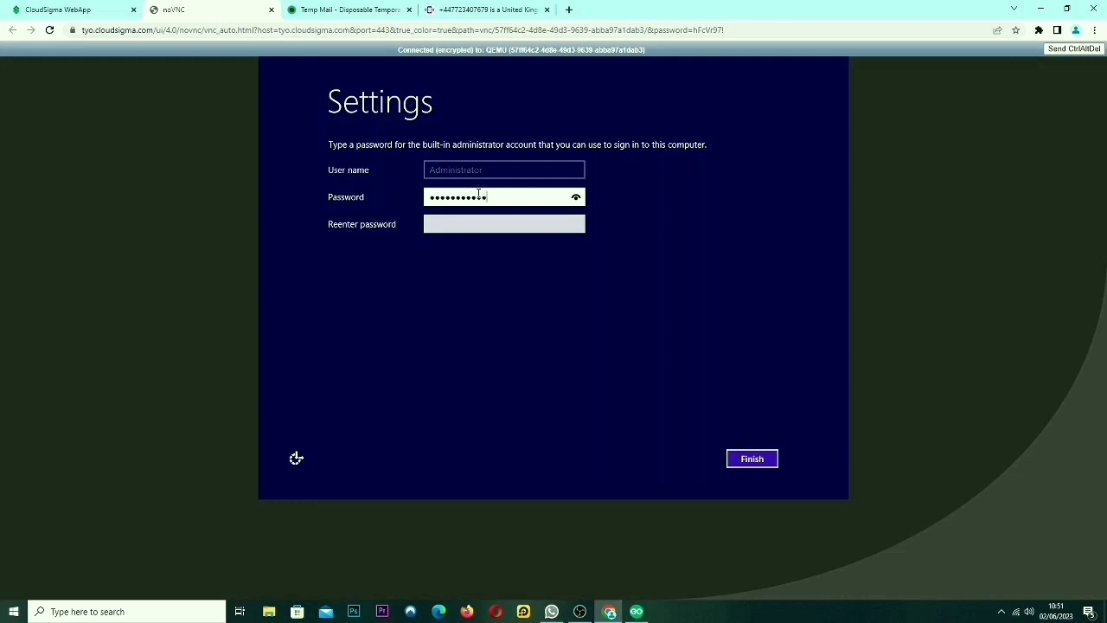
pyautogui.click(473, 224)
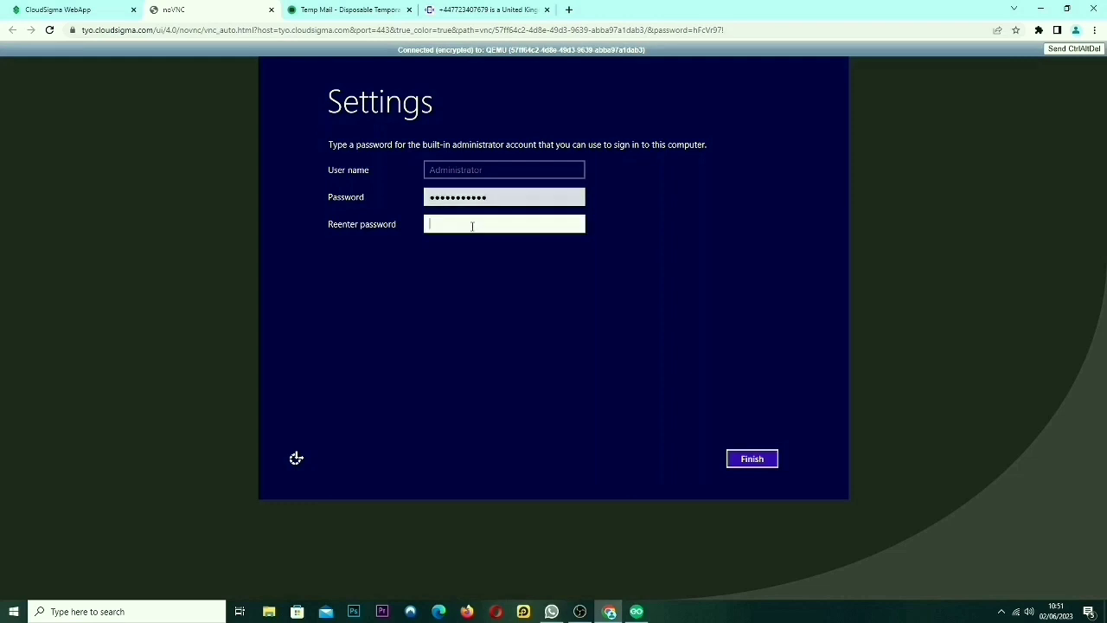
pyautogui.write('••')
pyautogui.click(753, 461)
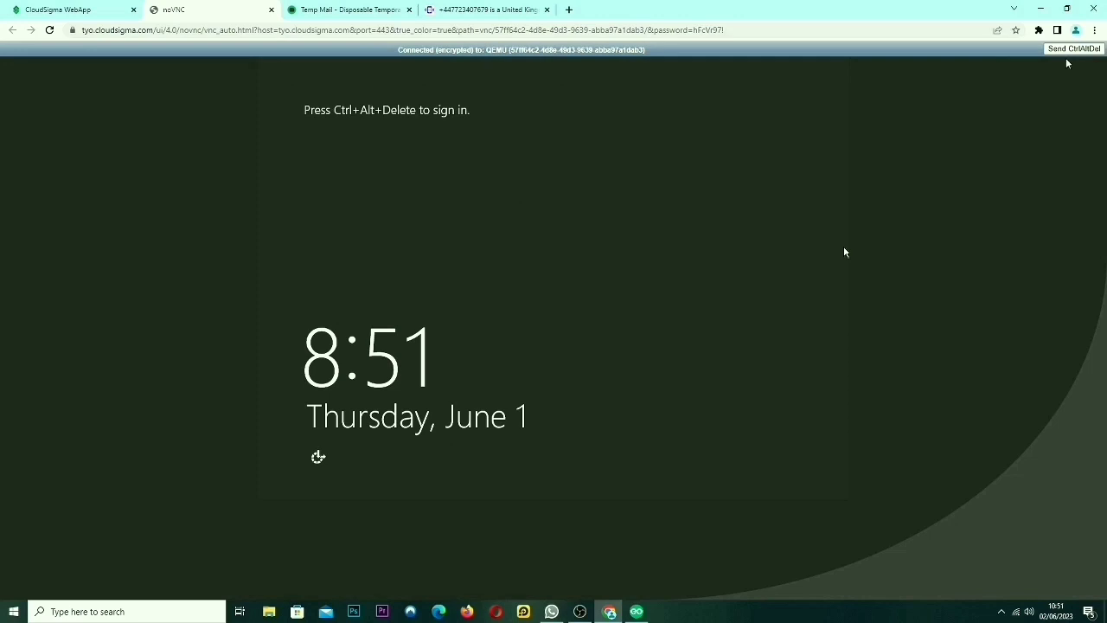
# Step: Send Ctrl+Alt+Delete and sign in as Administrator with the account password
pyautogui.click(1057, 50)
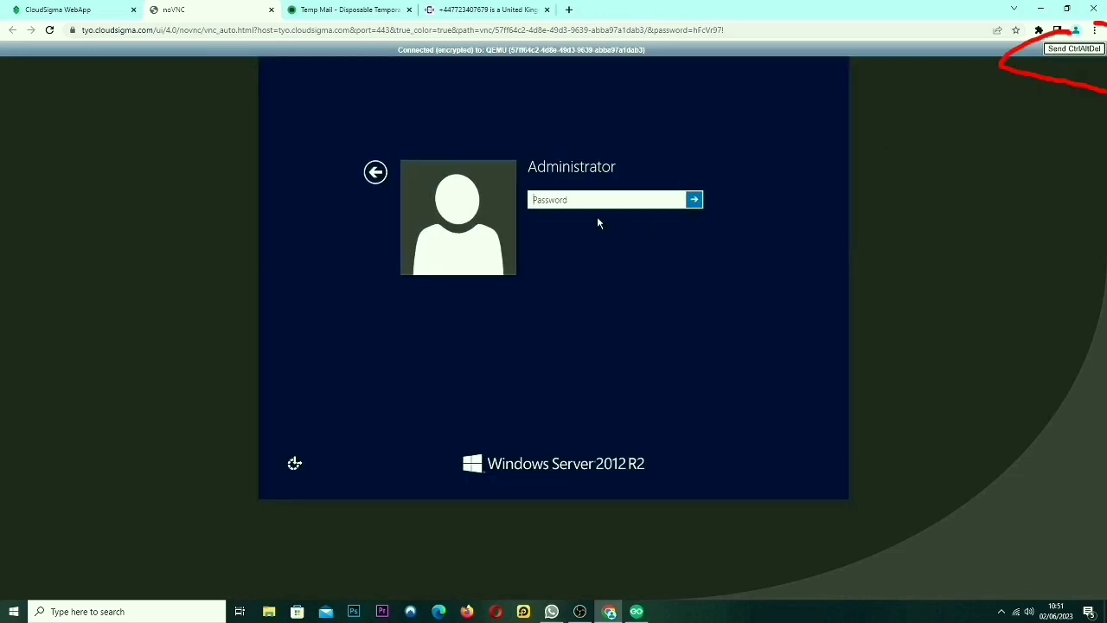
pyautogui.write('******')
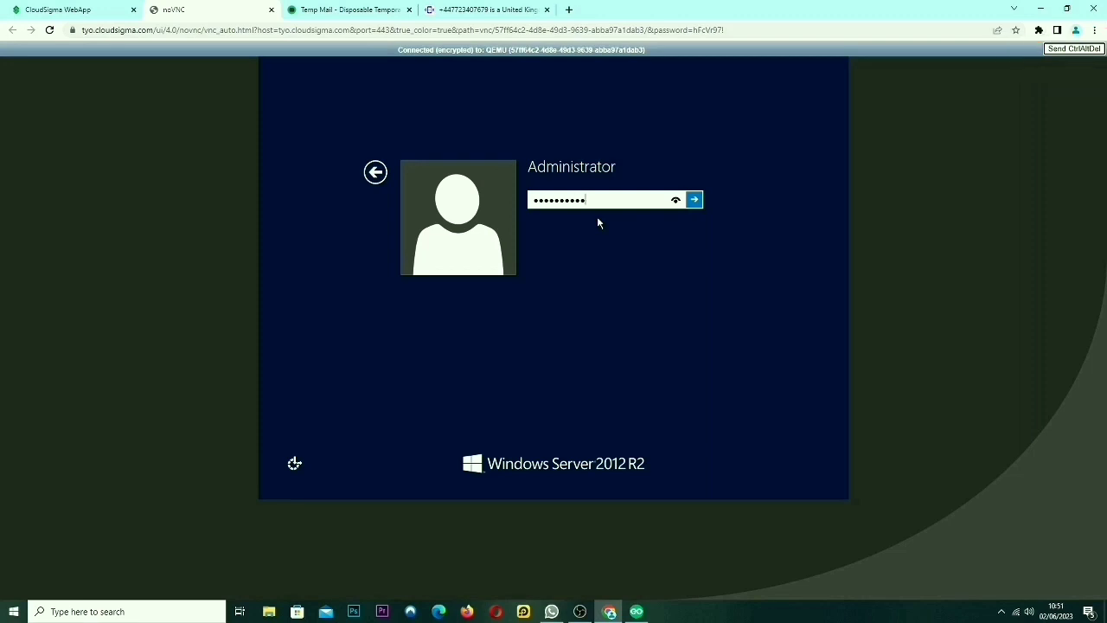
pyautogui.click(695, 199)
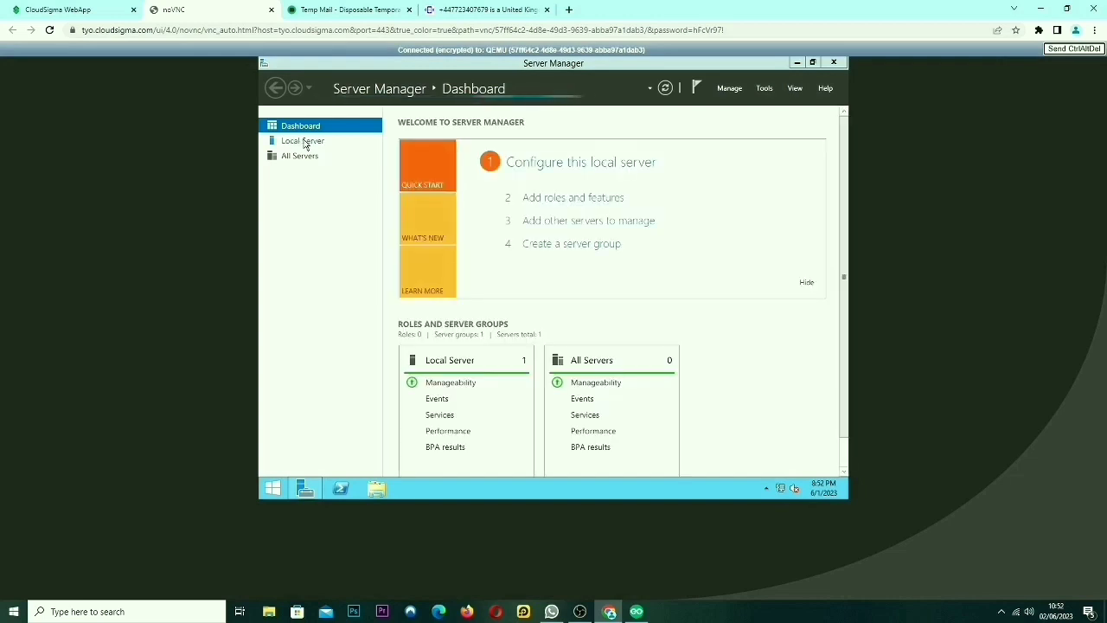
# Step: From Local Server, switch Remote Desktop to 'Allow remote connections' and apply the change
pyautogui.click(308, 142)
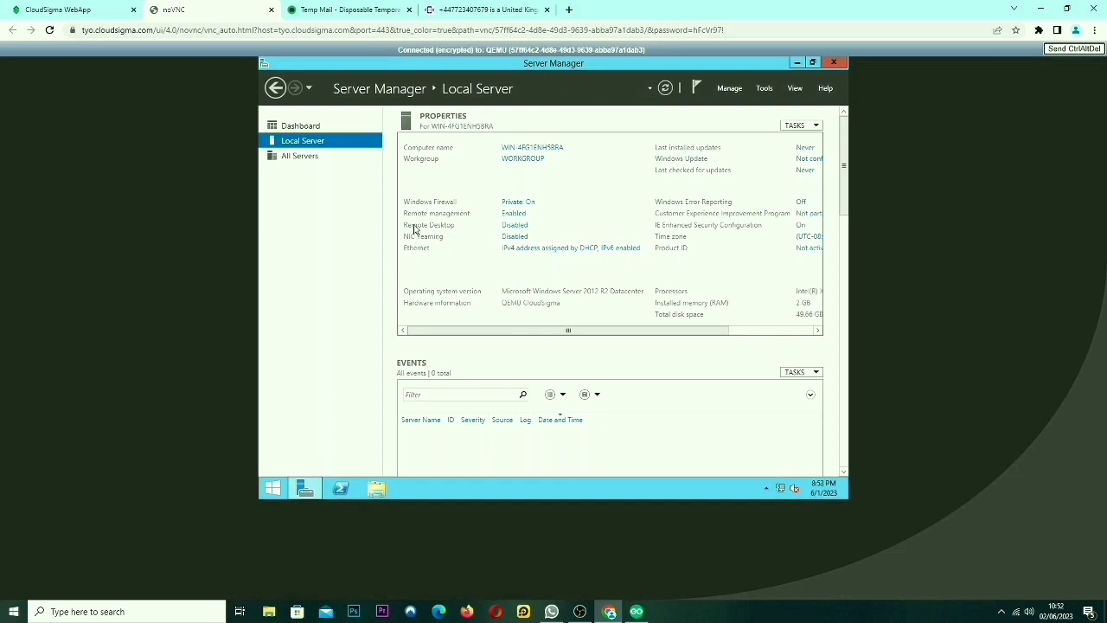
pyautogui.click(514, 226)
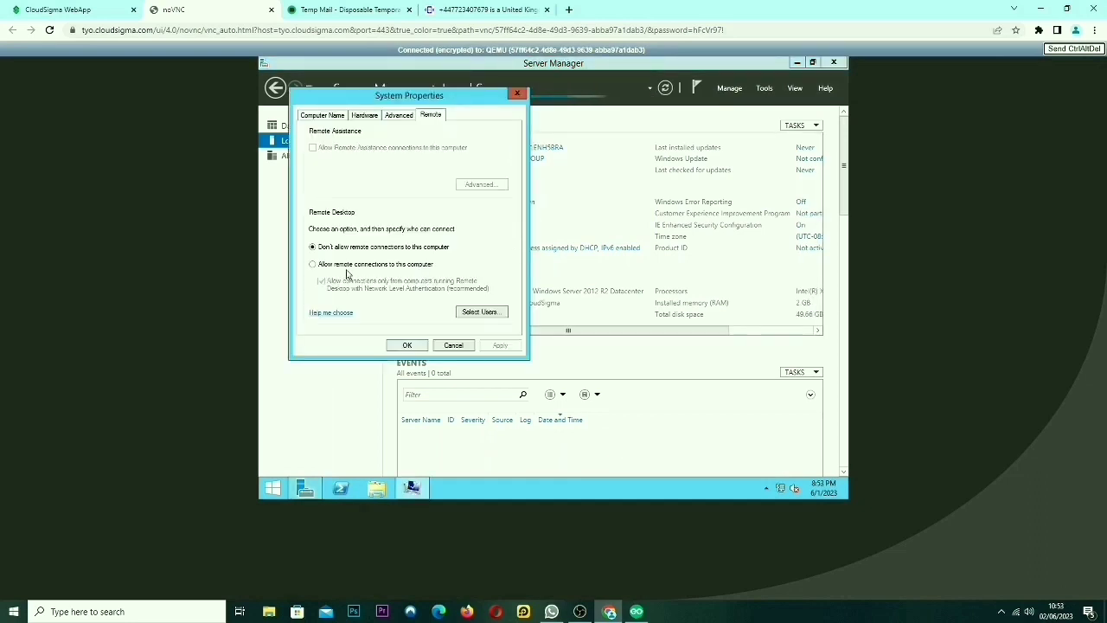
pyautogui.click(344, 265)
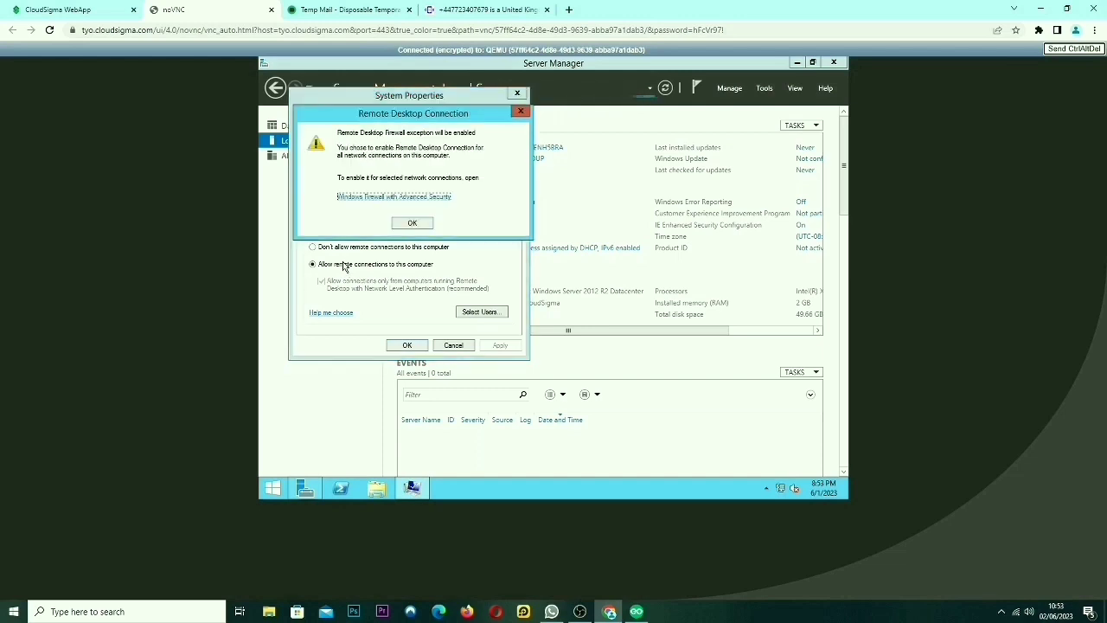
pyautogui.click(421, 224)
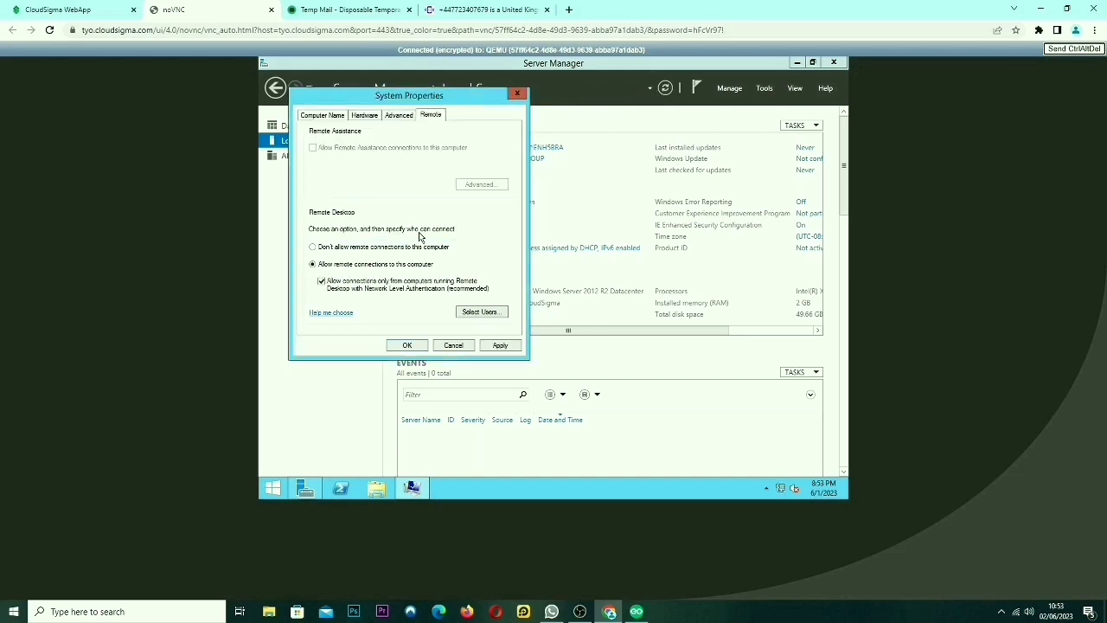
pyautogui.click(500, 345)
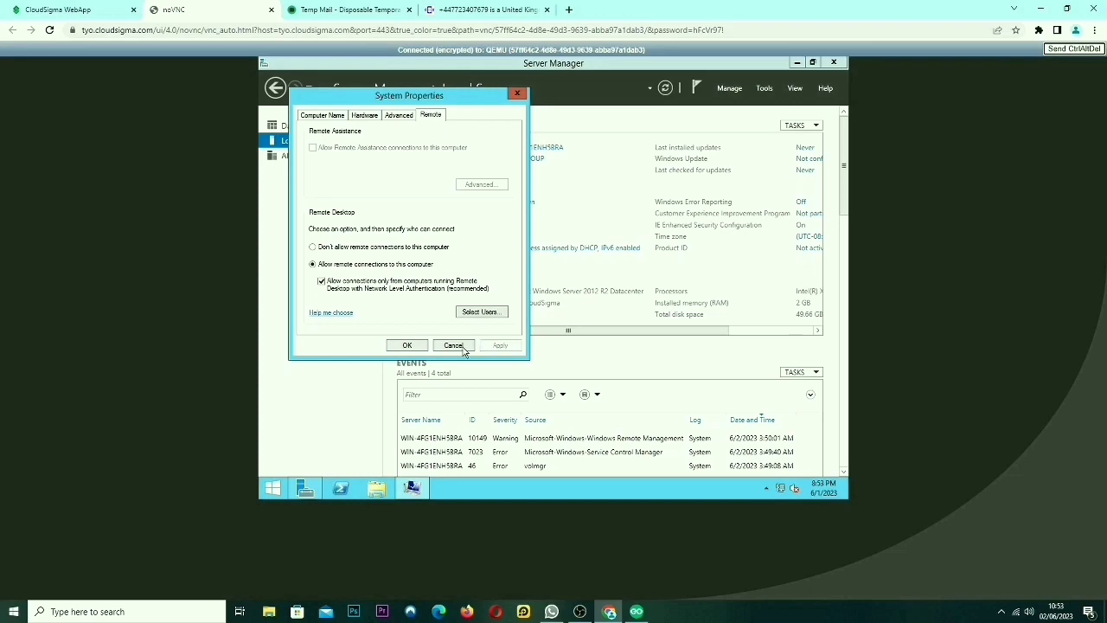
pyautogui.click(407, 345)
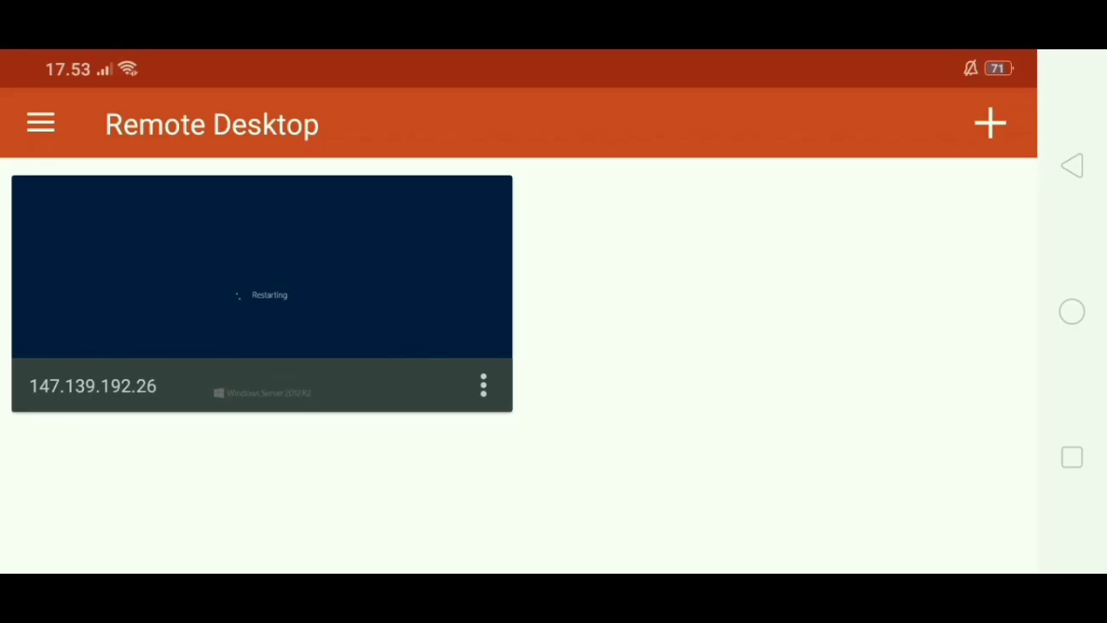
pyautogui.click(990, 124)
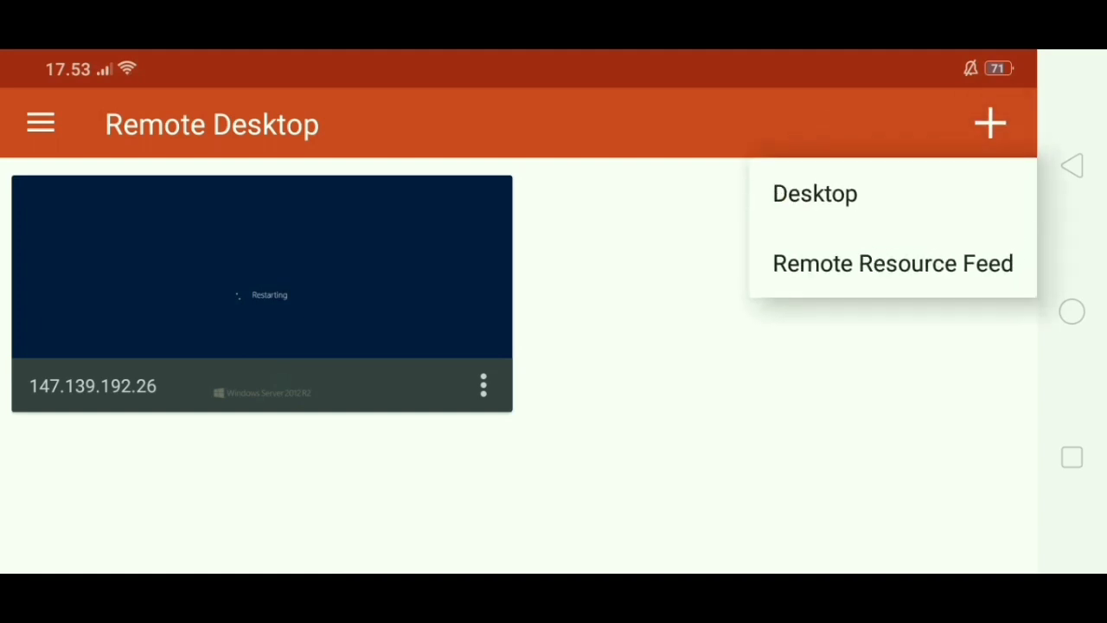
pyautogui.click(815, 194)
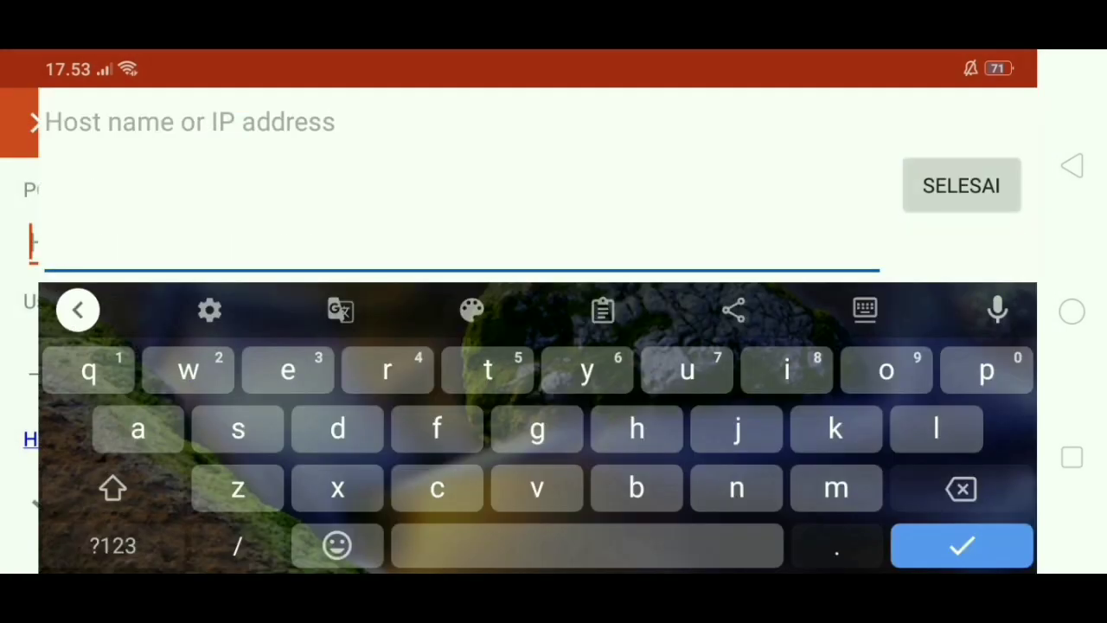
pyautogui.click(111, 542)
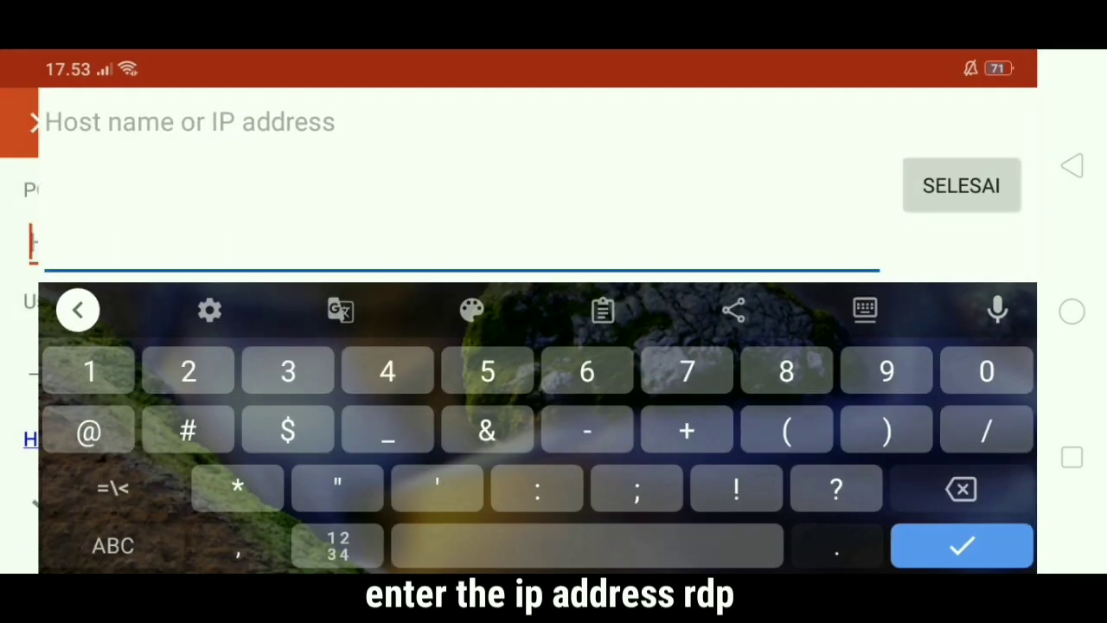
pyautogui.write('93')
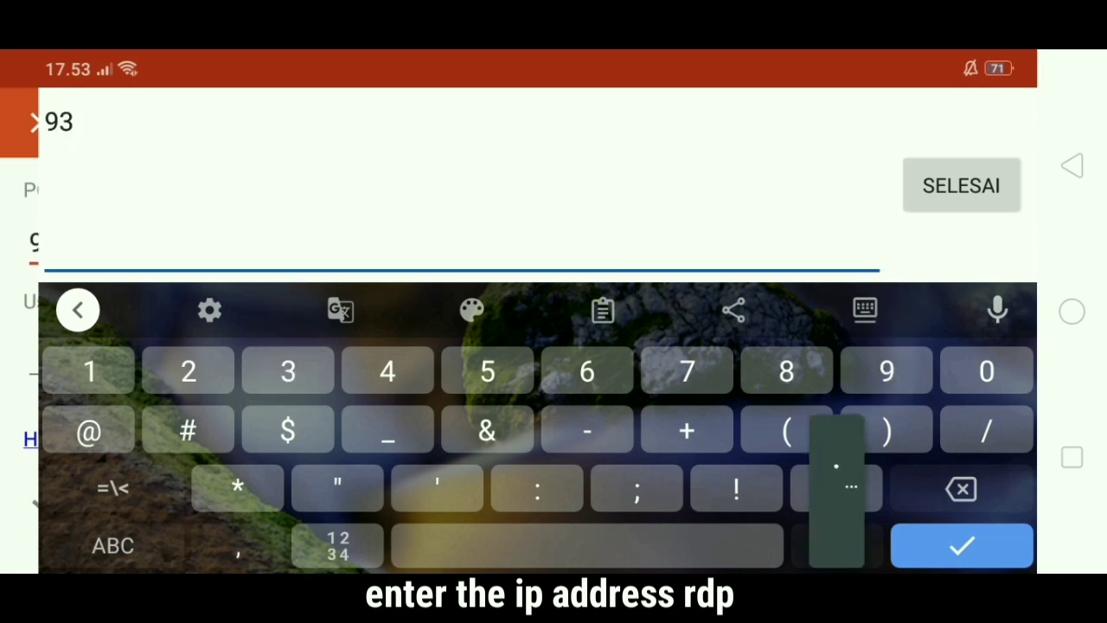
pyautogui.write('.1')
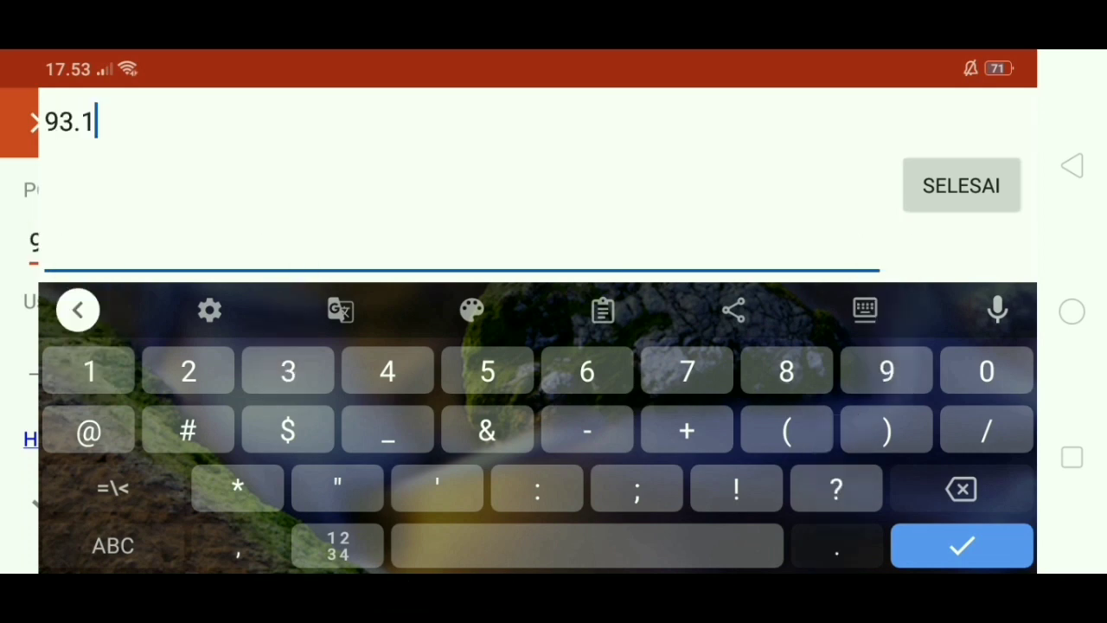
pyautogui.write('23.82.')
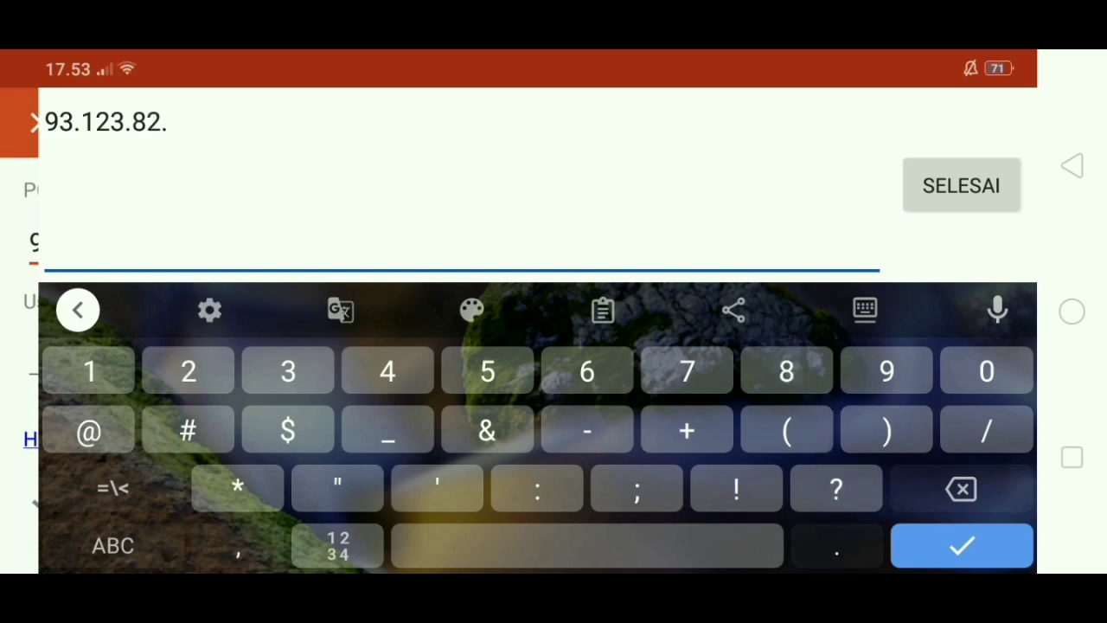
pyautogui.write('1')
pyautogui.press('BackSpace')
pyautogui.write('221')
pyautogui.press('Return')
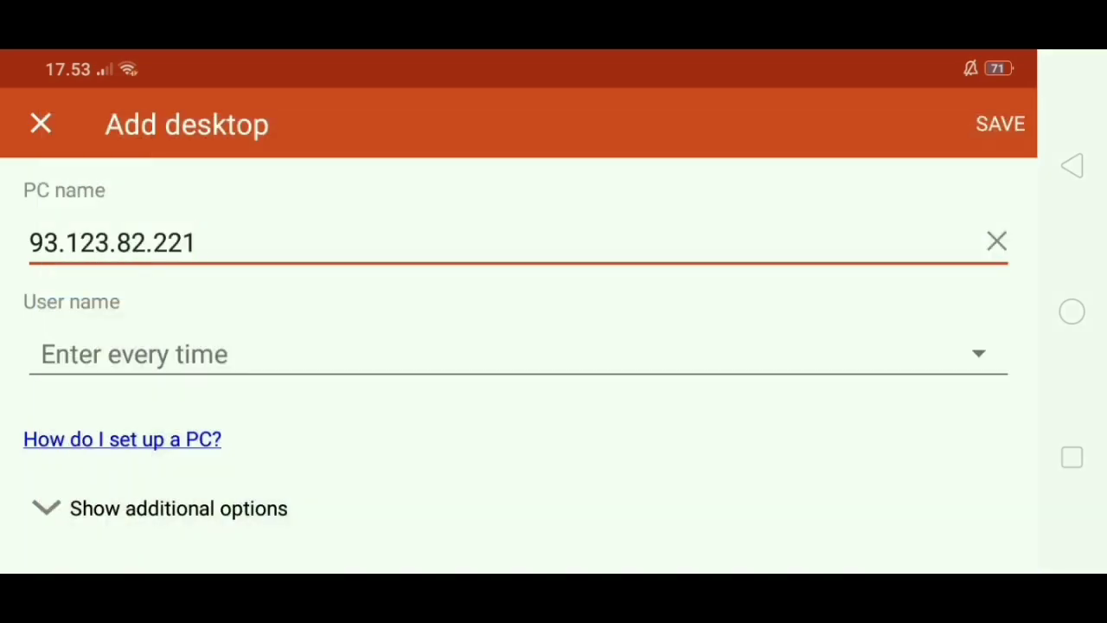
pyautogui.click(1001, 124)
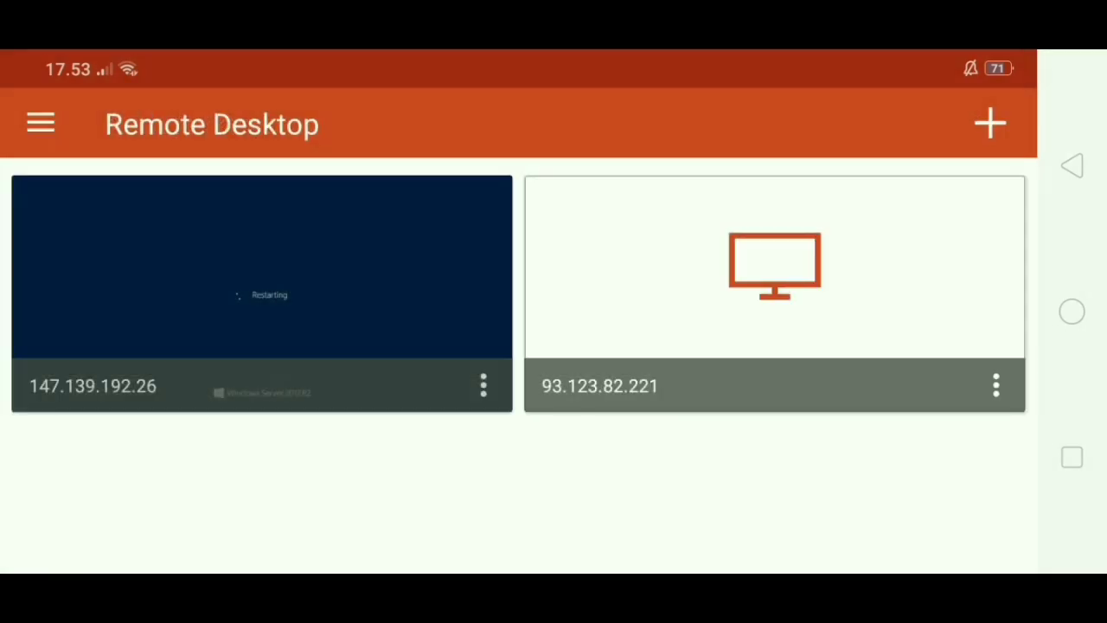
pyautogui.click(775, 268)
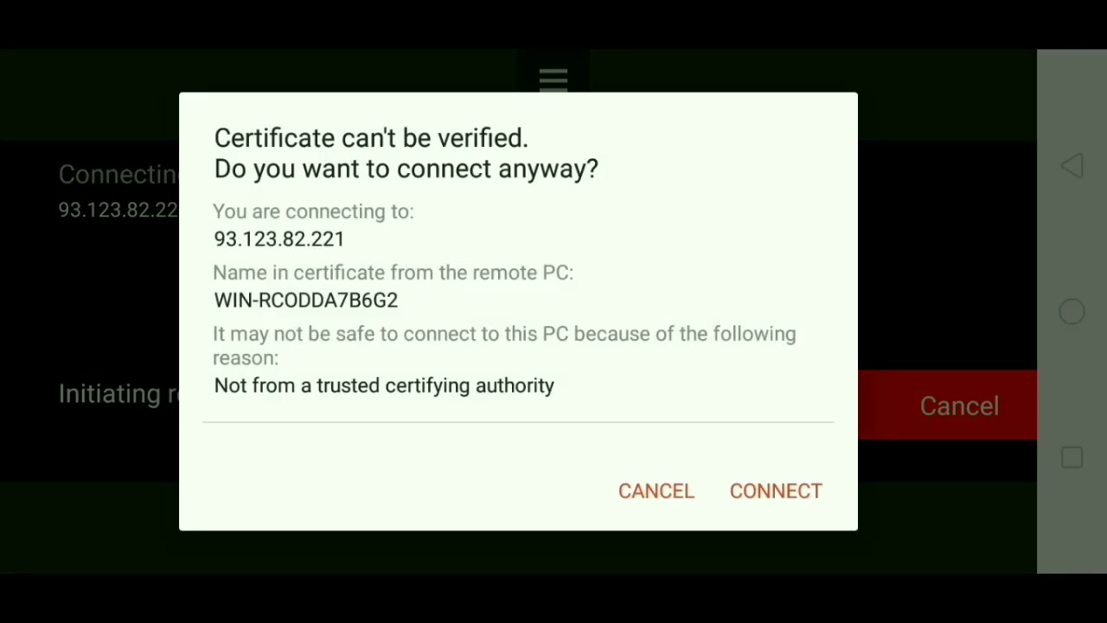
# Step: Accept the certificate, log in as administrator, and open IE Enhanced Security Configuration settings
pyautogui.click(776, 491)
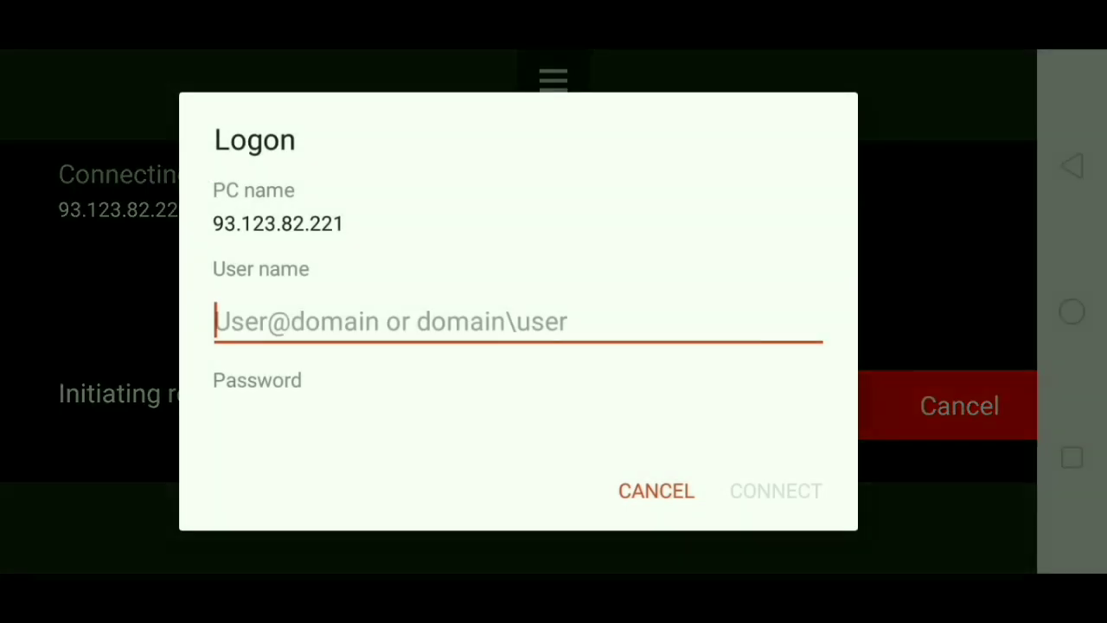
pyautogui.write('administrator')
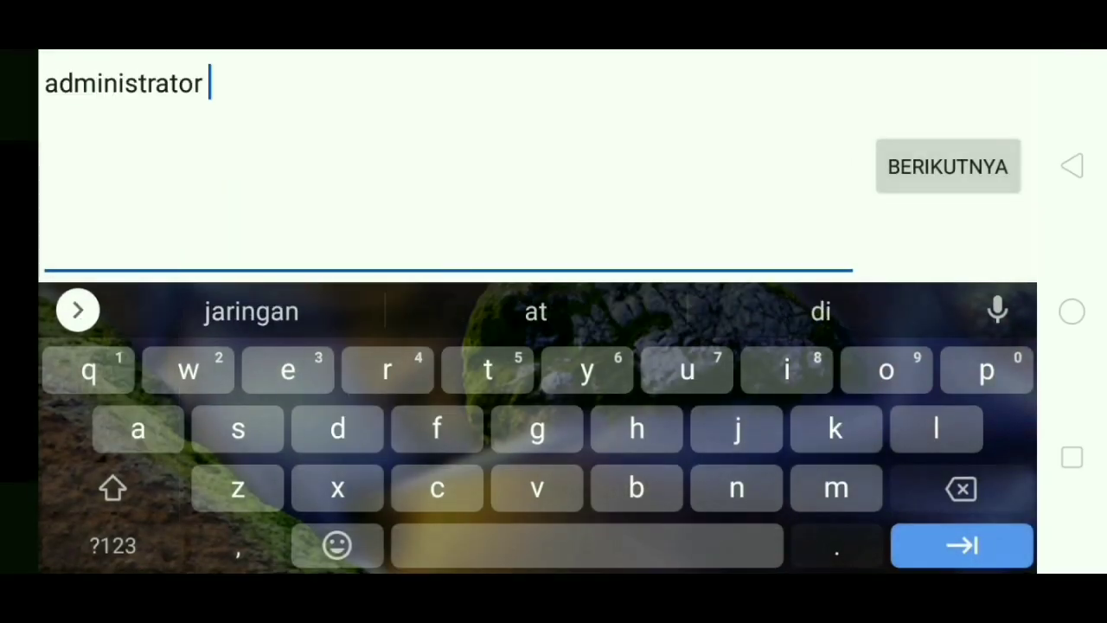
pyautogui.press('BackSpace')
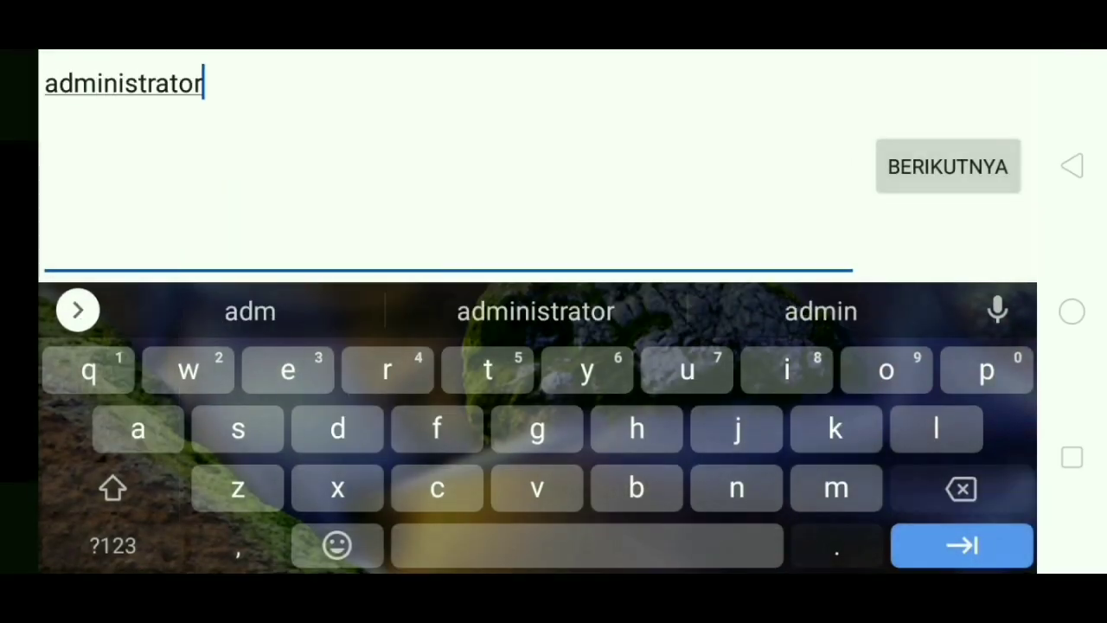
pyautogui.click(949, 166)
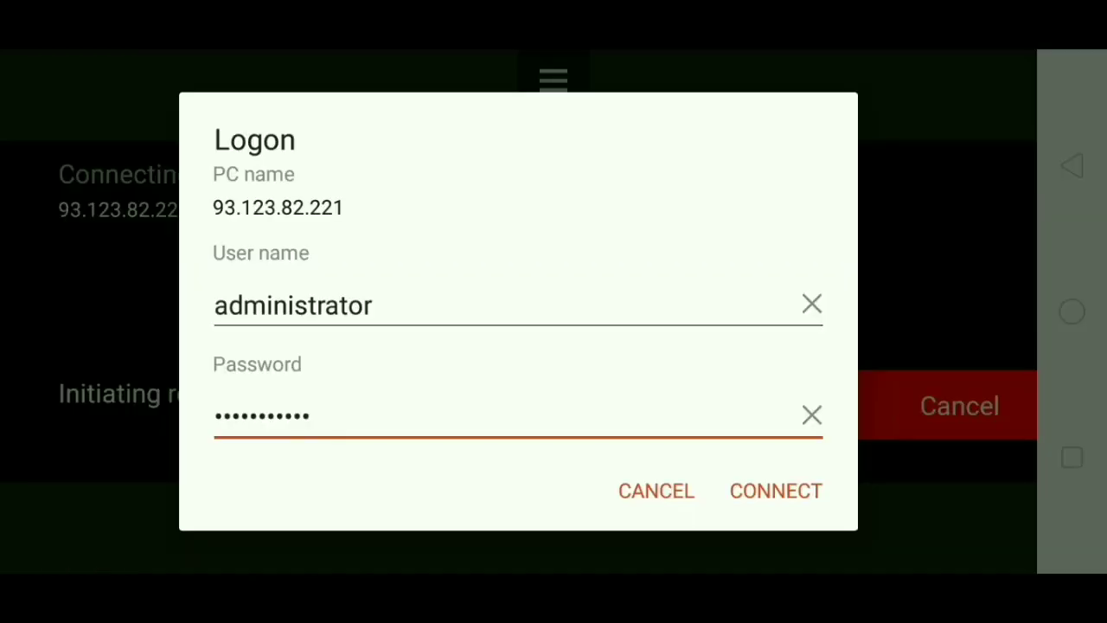
pyautogui.click(776, 490)
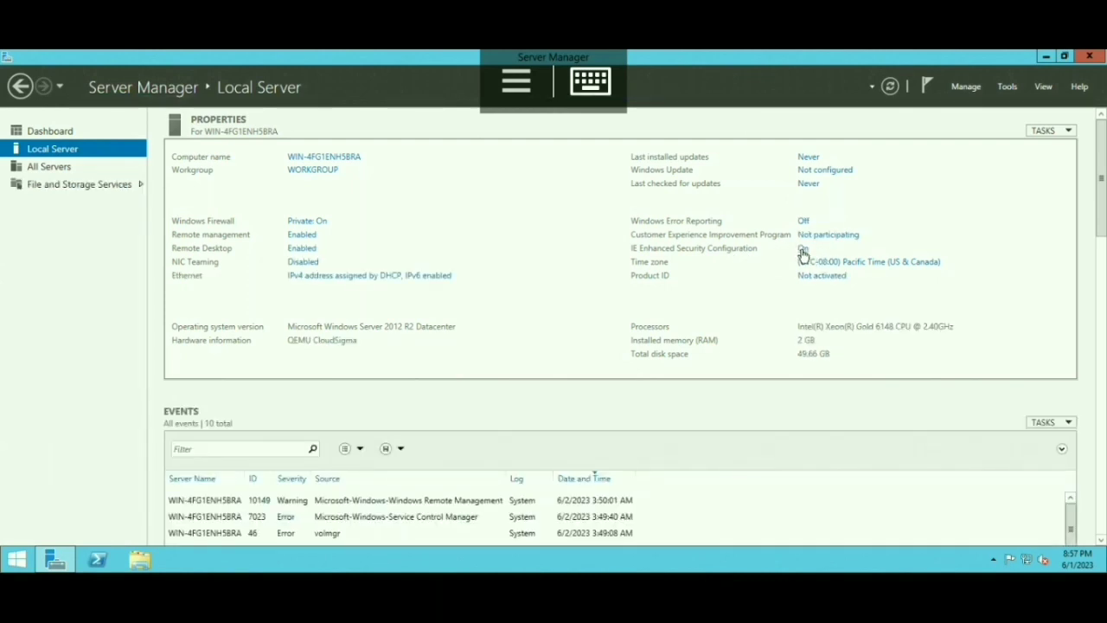
pyautogui.click(803, 249)
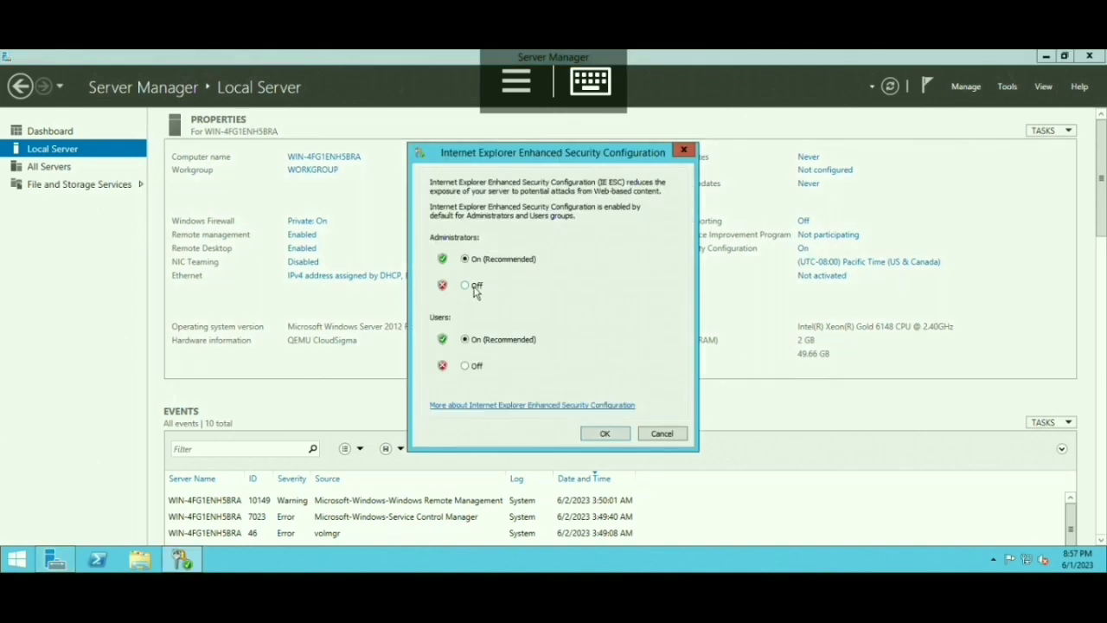